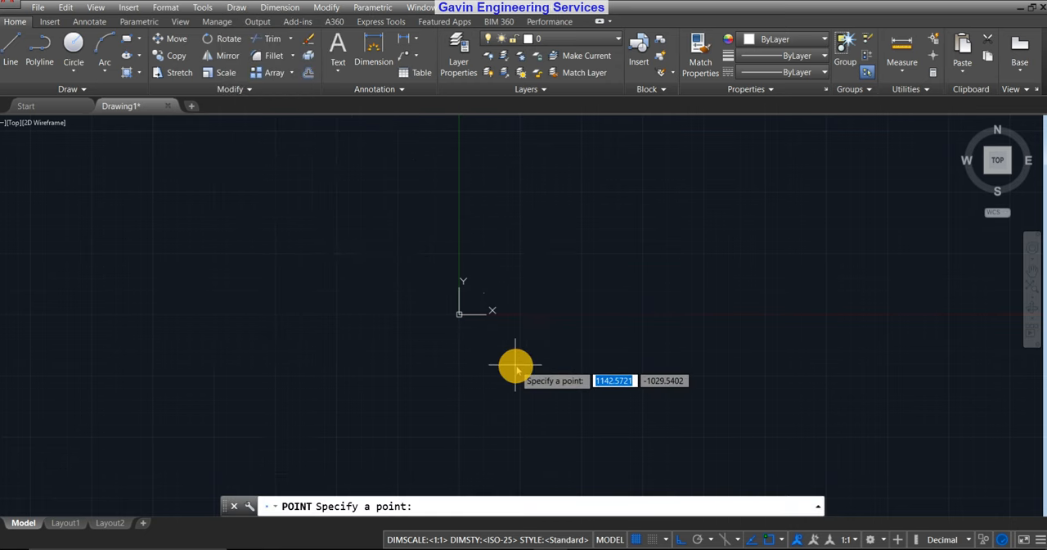
Place a single point above and to the right of the origin, then end the Point command.
{"action": "left_click", "coordinate": [511, 259]}
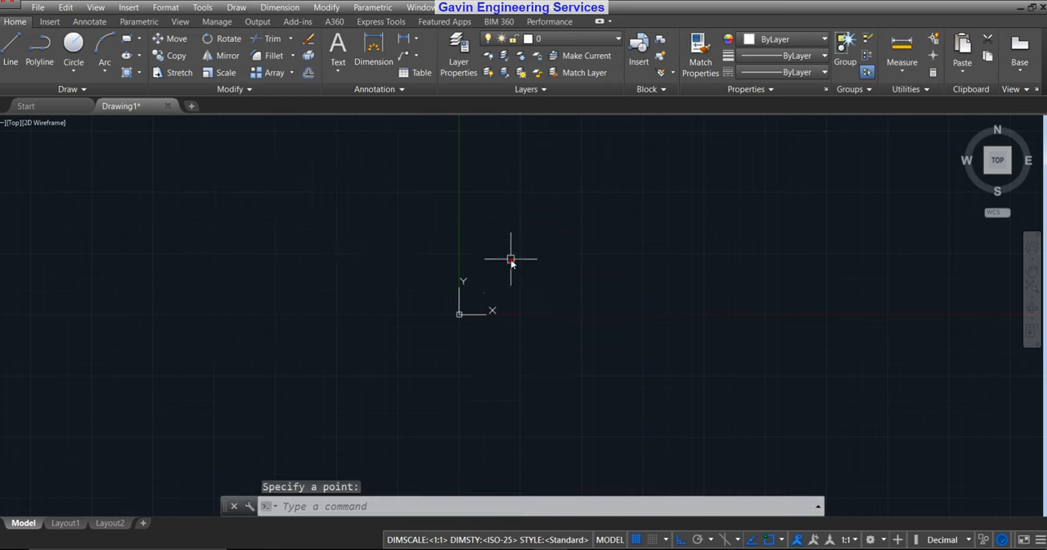
{"action": "left_click", "coordinate": [525, 355]}
{"action": "key", "text": "Escape"}
{"action": "left_click", "coordinate": [591, 271]}
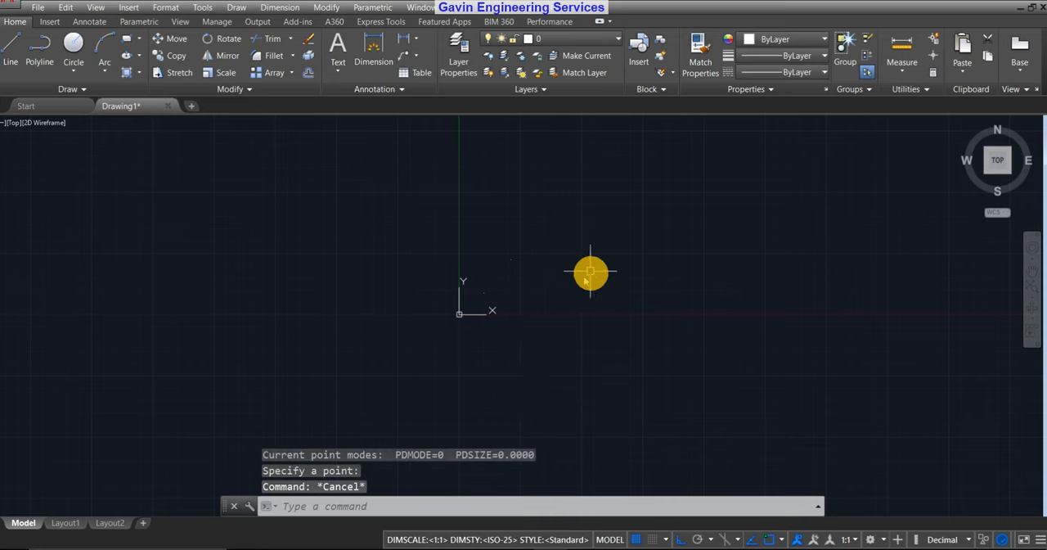
Place another single point farther to the right of the origin, slightly above the X axis.
{"action": "mouse_move", "coordinate": [579, 280]}
{"action": "middle_mouse_down"}
{"action": "mouse_move", "coordinate": [519, 281]}
{"action": "mouse_move", "coordinate": [510, 248]}
{"action": "mouse_move", "coordinate": [455, 270]}
{"action": "mouse_move", "coordinate": [461, 393]}
{"action": "mouse_move", "coordinate": [466, 281]}
{"action": "mouse_move", "coordinate": [338, 179]}
{"action": "middle_mouse_up"}
{"action": "left_click", "coordinate": [81, 96]}
{"action": "left_click", "coordinate": [82, 95]}
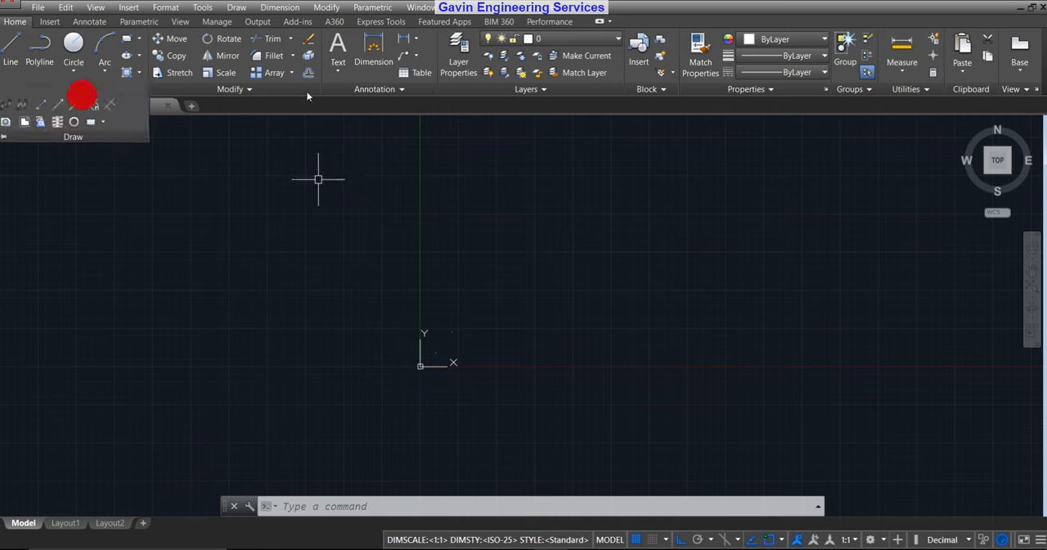
{"action": "left_click", "coordinate": [238, 8]}
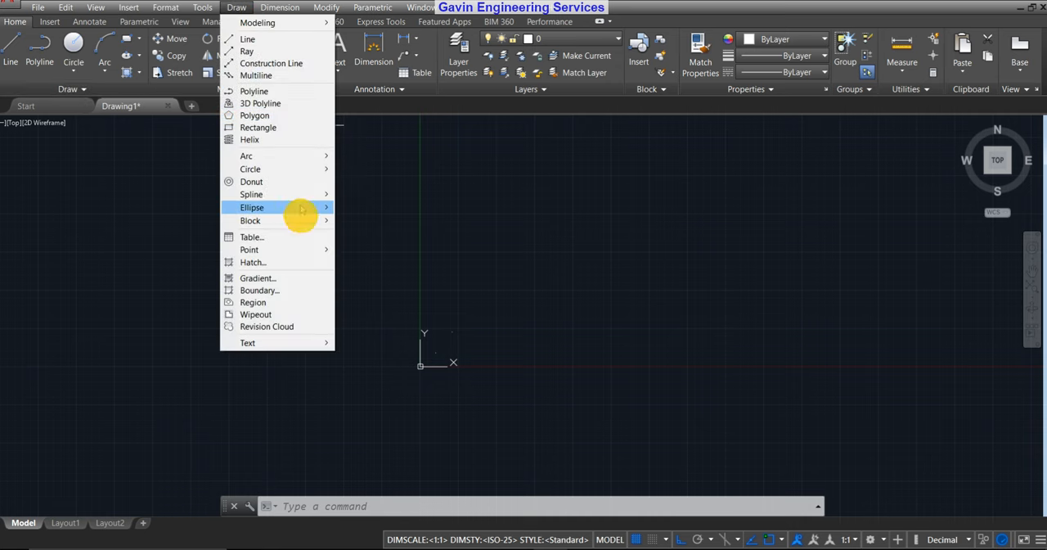
{"action": "left_click", "coordinate": [309, 249]}
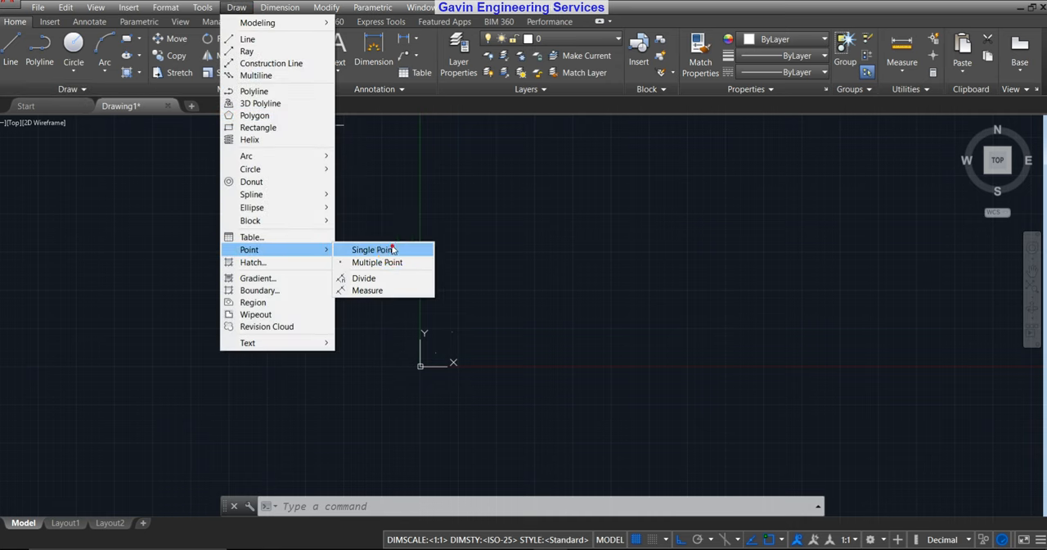
{"action": "left_click", "coordinate": [395, 248]}
{"action": "left_click", "coordinate": [551, 326]}
{"action": "key", "text": "Escape"}
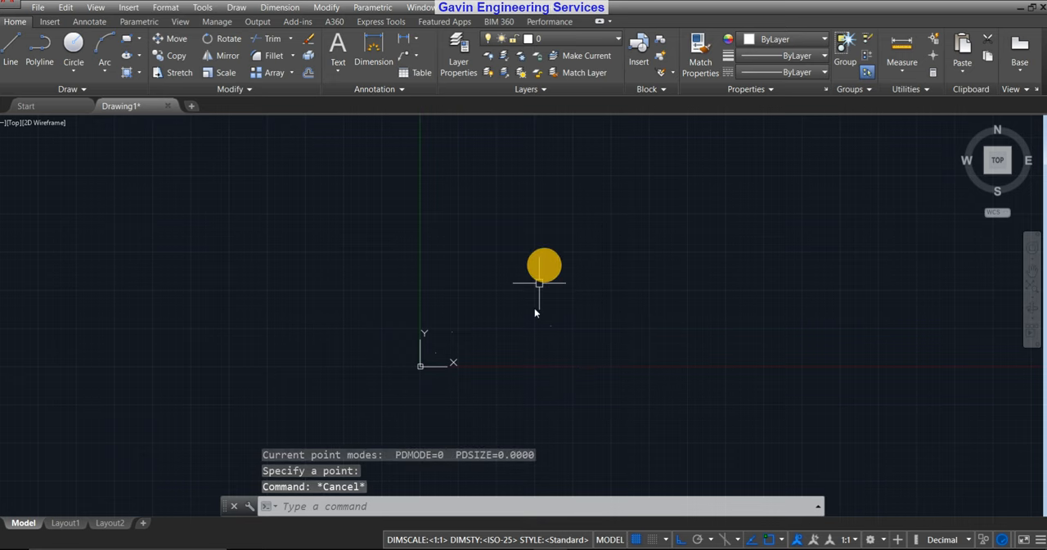
Place a point with the PO command at about 2831, 1901, above the existing points.
{"action": "scroll", "coordinate": [536, 303], "scroll_direction": "up", "scroll_amount": 4}
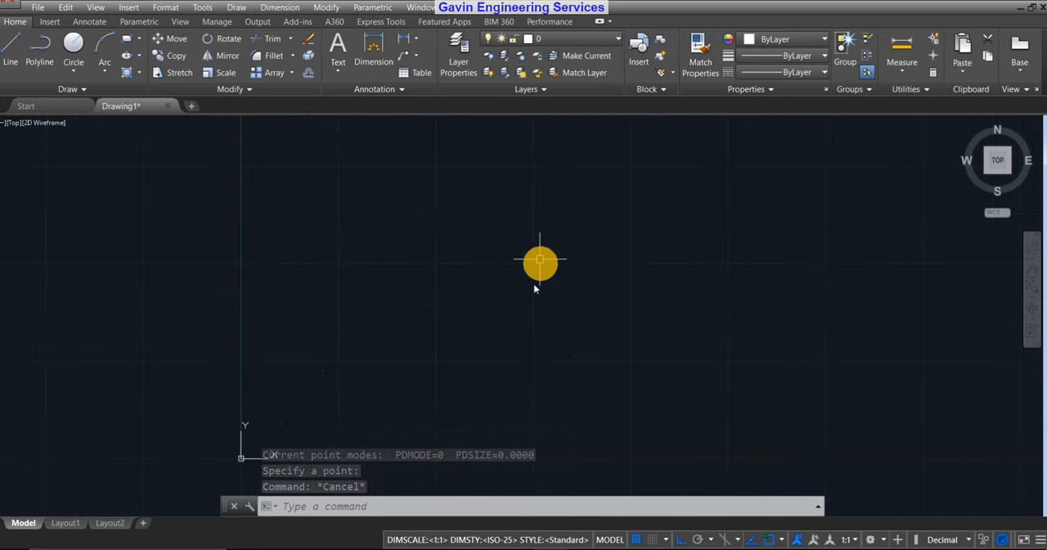
{"action": "scroll", "coordinate": [540, 260], "scroll_direction": "down", "scroll_amount": 4}
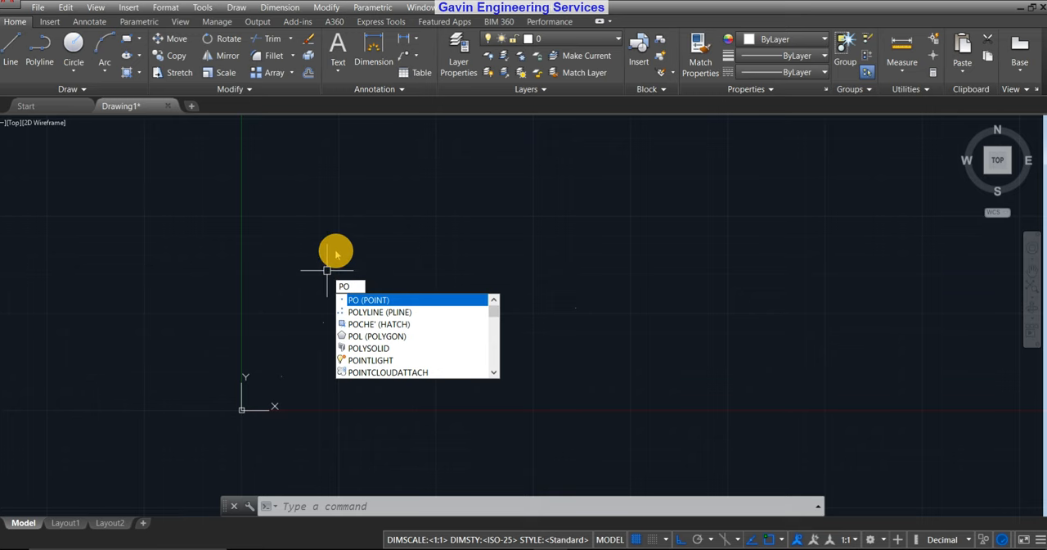
{"action": "key", "text": "Return"}
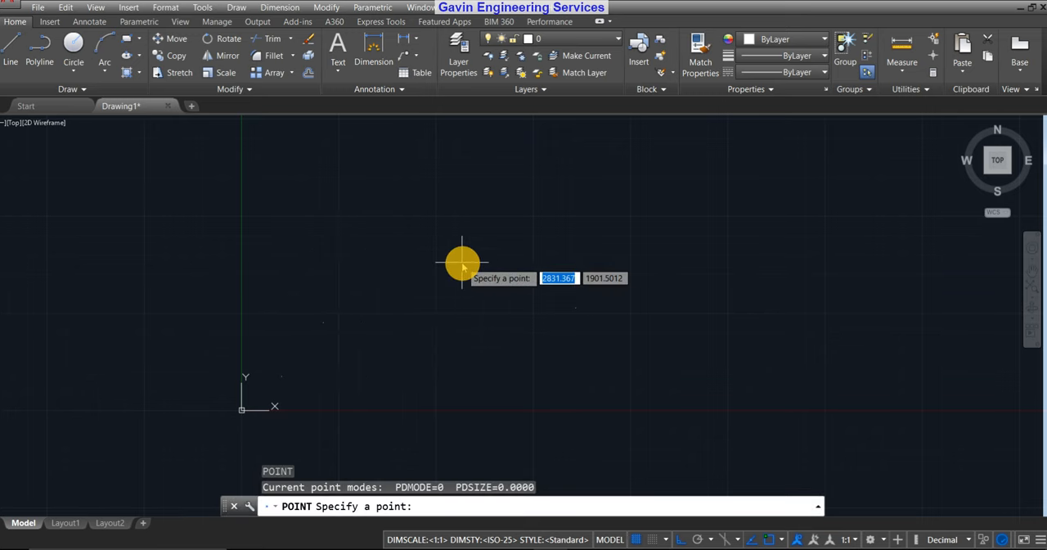
{"action": "left_click", "coordinate": [462, 263]}
Use the PO command to add one more point in the open area among the existing points.
{"action": "middle_click_drag", "start_coordinate": [462, 404], "coordinate": [447, 318]}
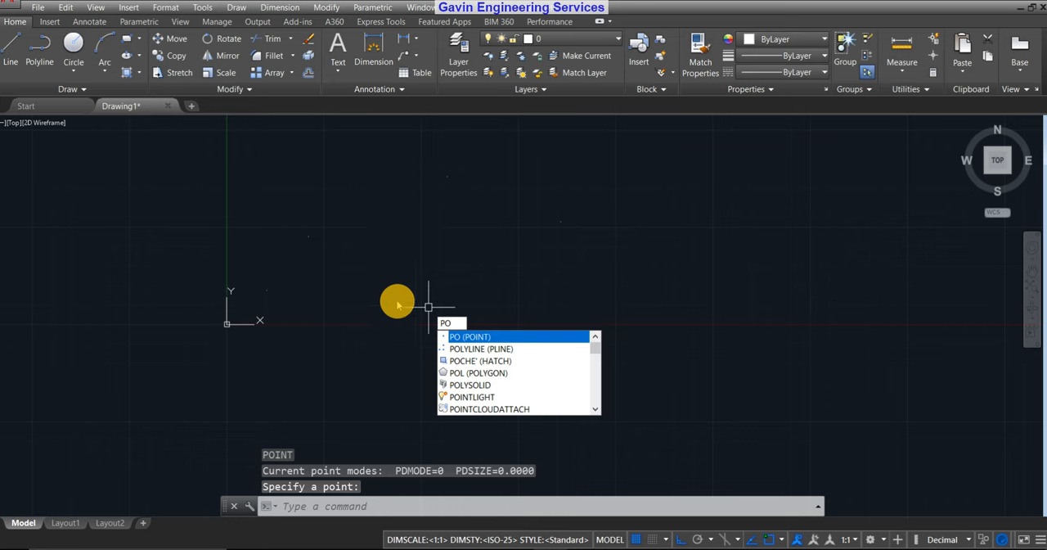
{"action": "key", "text": "Return"}
{"action": "left_click", "coordinate": [380, 249]}
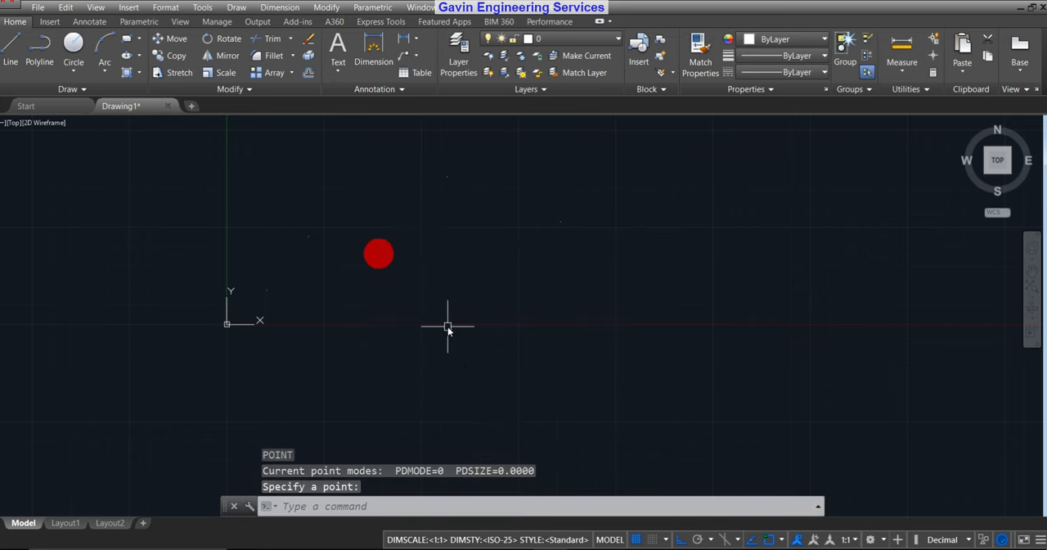
{"action": "key", "text": "Escape"}
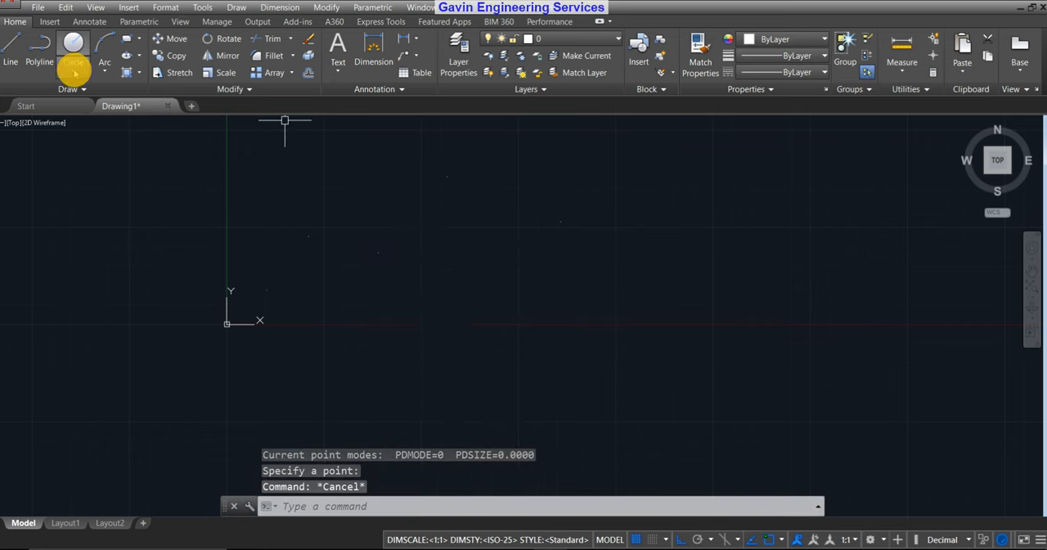
Draw a centre-radius circle above the X axis, just right of the last placed point, with its edge passing clear of the other points.
{"action": "left_click", "coordinate": [72, 68]}
{"action": "left_click", "coordinate": [104, 96]}
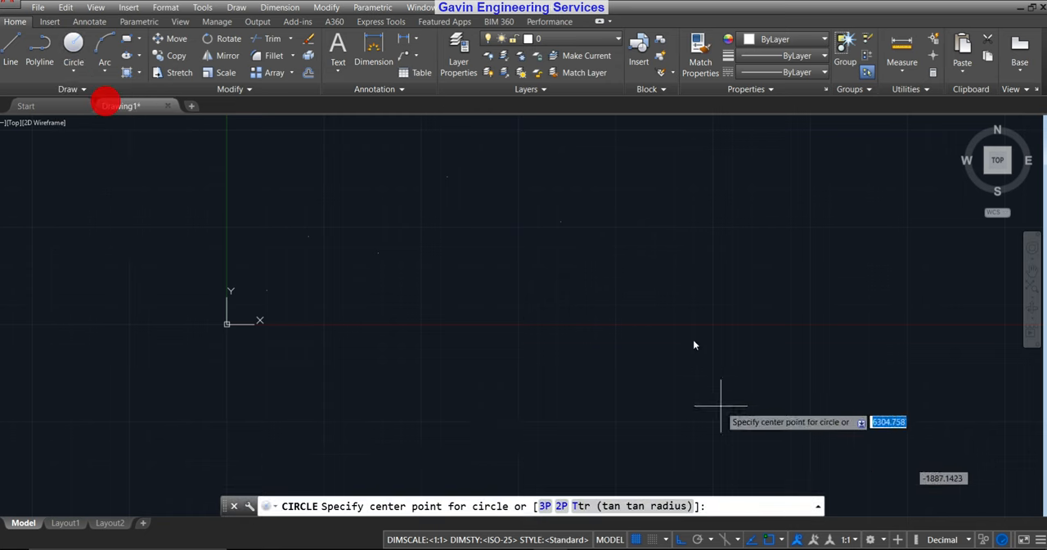
{"action": "left_click", "coordinate": [453, 266]}
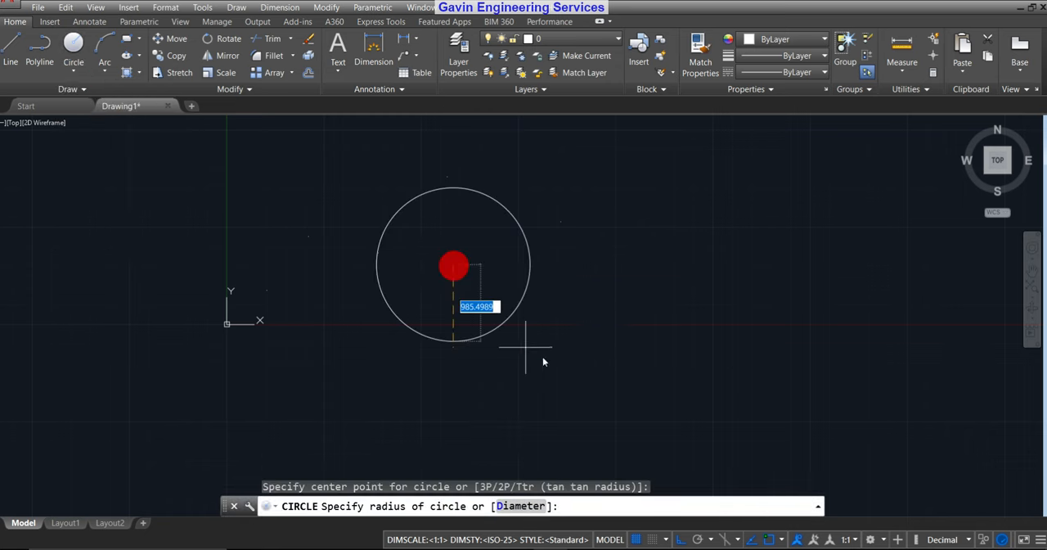
{"action": "left_click", "coordinate": [518, 282]}
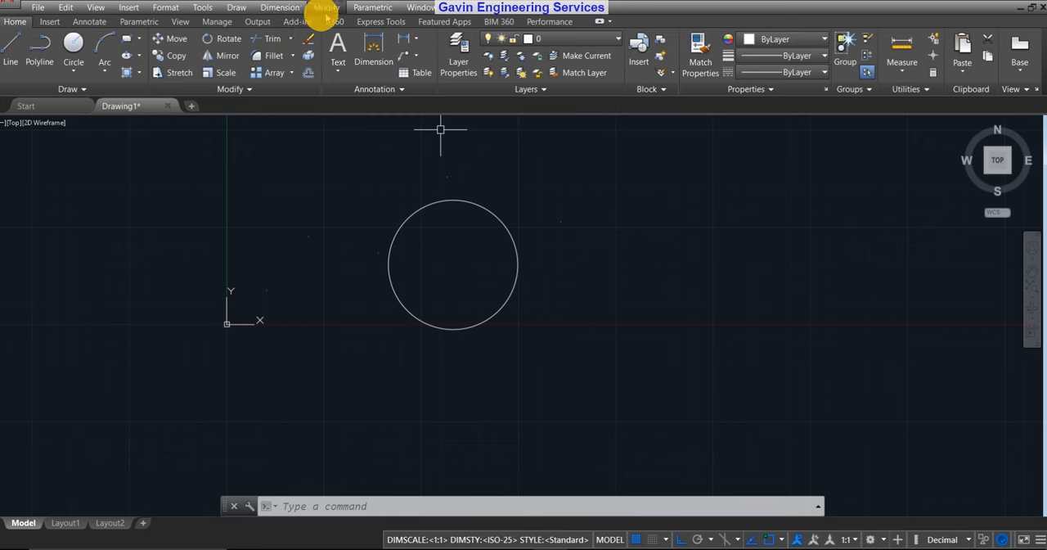
{"action": "left_click", "coordinate": [279, 7]}
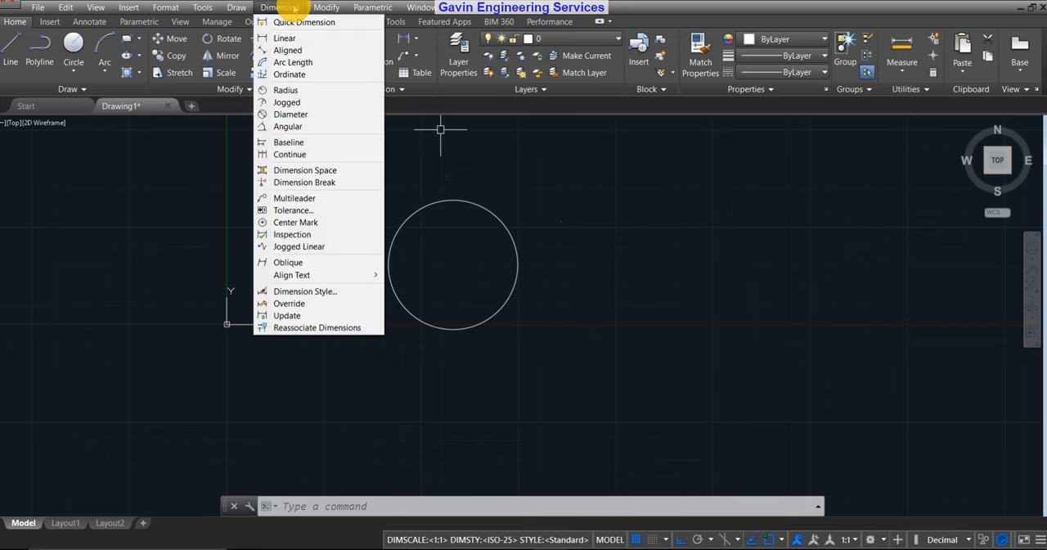
{"action": "left_click", "coordinate": [277, 8]}
{"action": "left_click", "coordinate": [238, 7]}
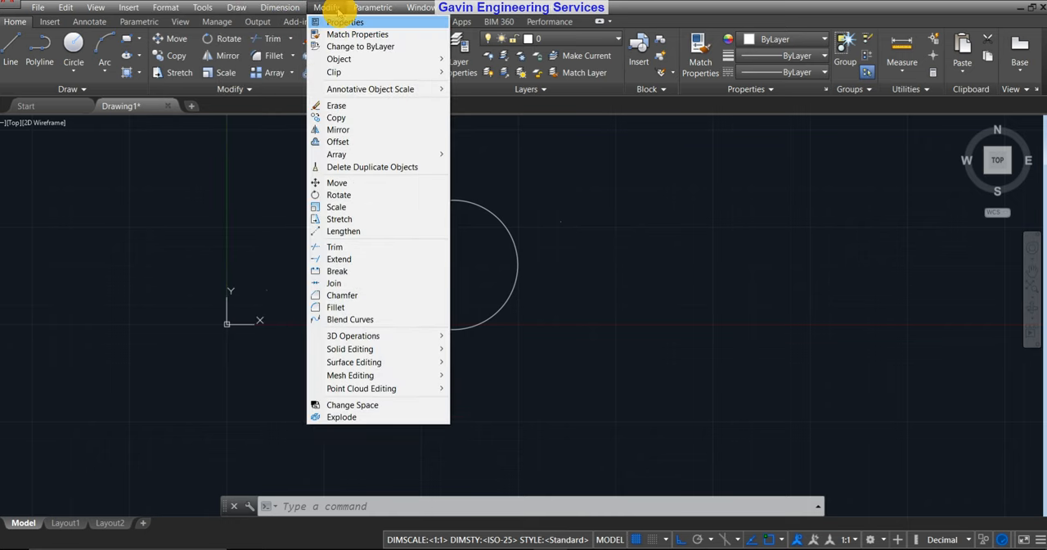
{"action": "left_click", "coordinate": [336, 8]}
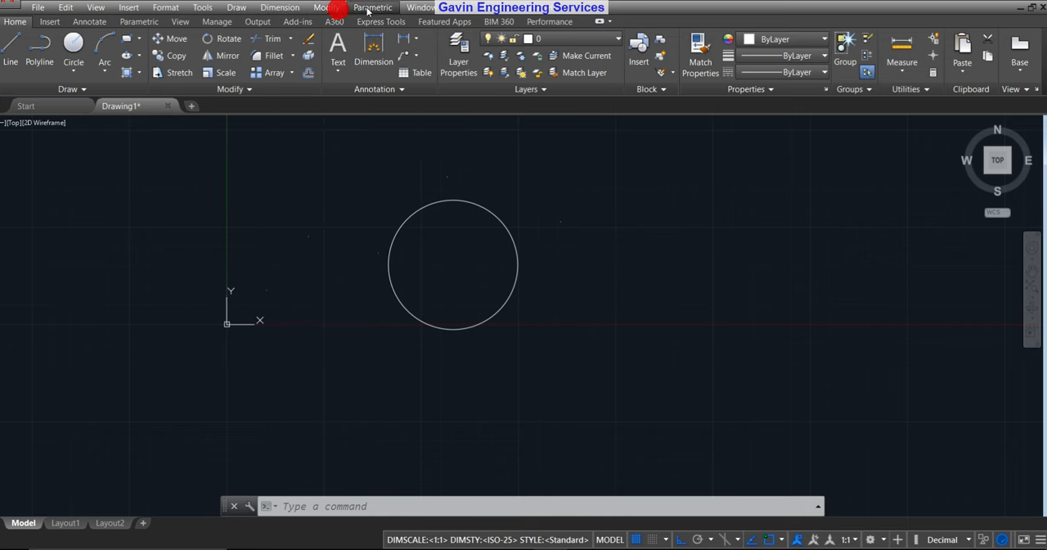
{"action": "left_click", "coordinate": [165, 7]}
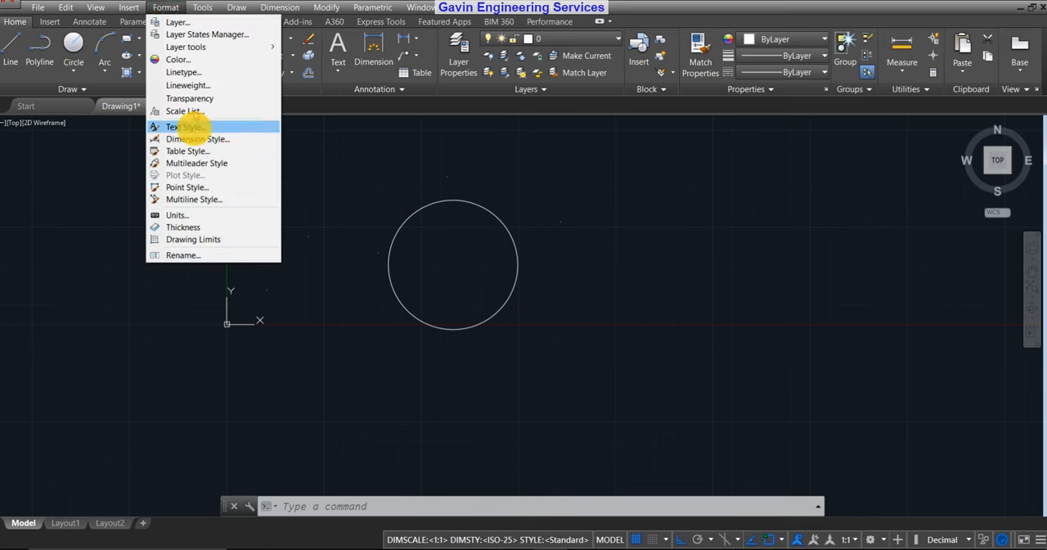
{"action": "mouse_move", "coordinate": [238, 8]}
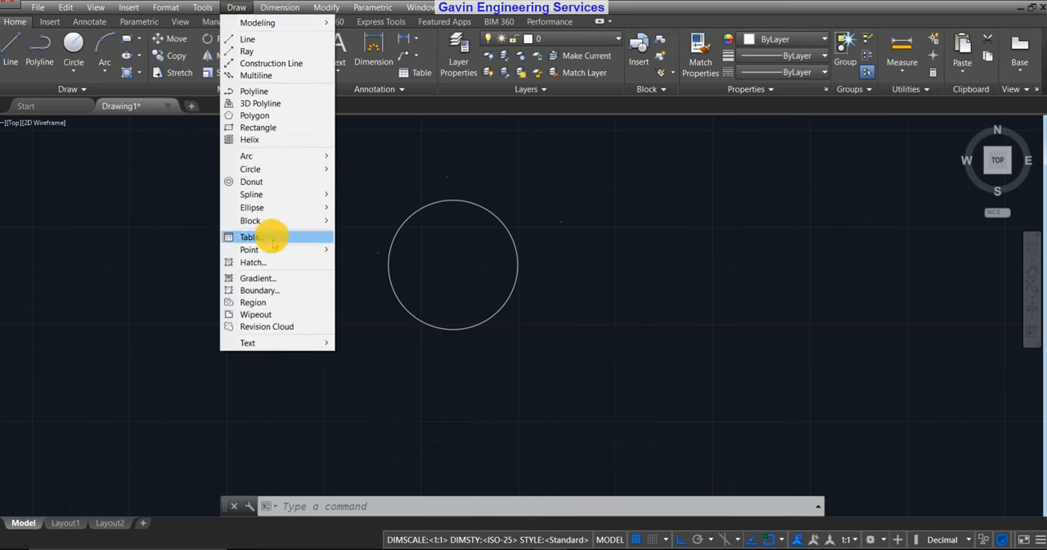
{"action": "mouse_move", "coordinate": [280, 7]}
{"action": "mouse_move", "coordinate": [327, 8]}
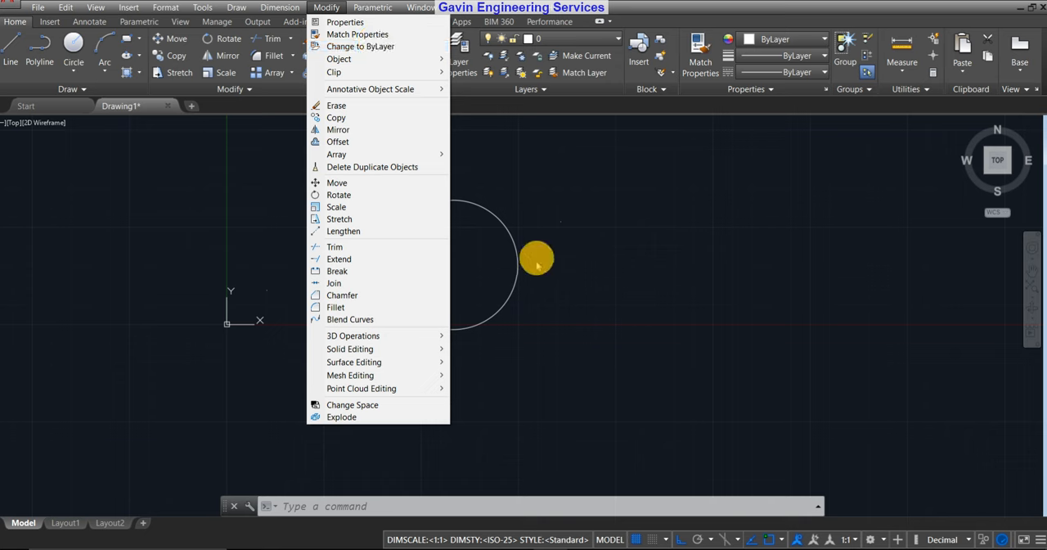
{"action": "left_click", "coordinate": [596, 256]}
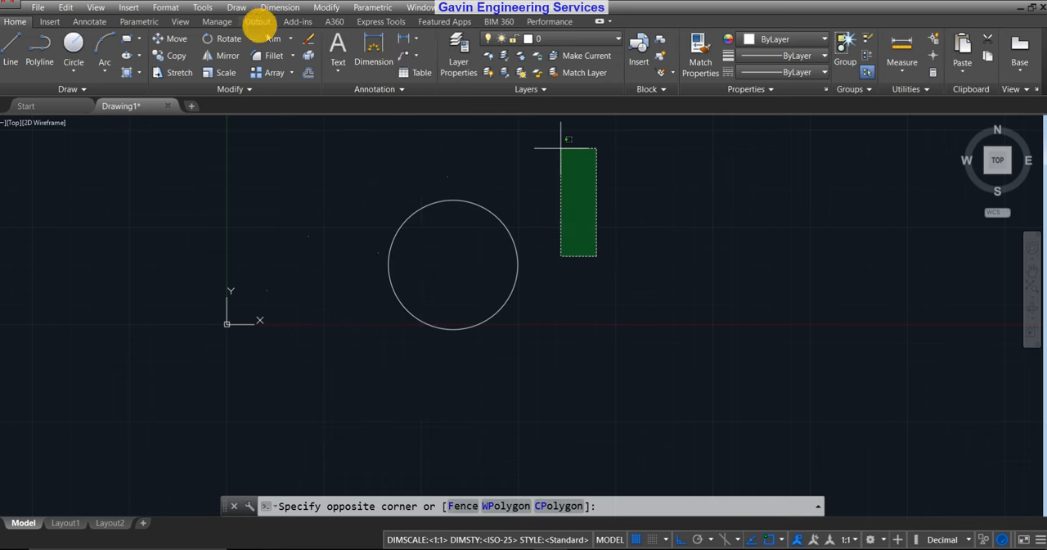
{"action": "key", "text": "Escape"}
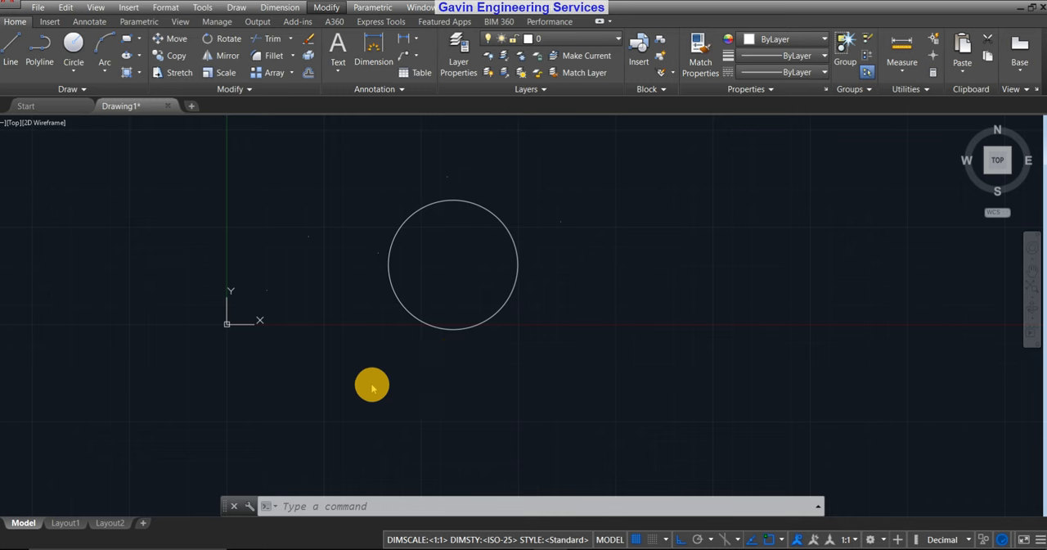
{"action": "left_click", "coordinate": [472, 320]}
{"action": "key", "text": "Escape"}
{"action": "key", "text": "Escape"}
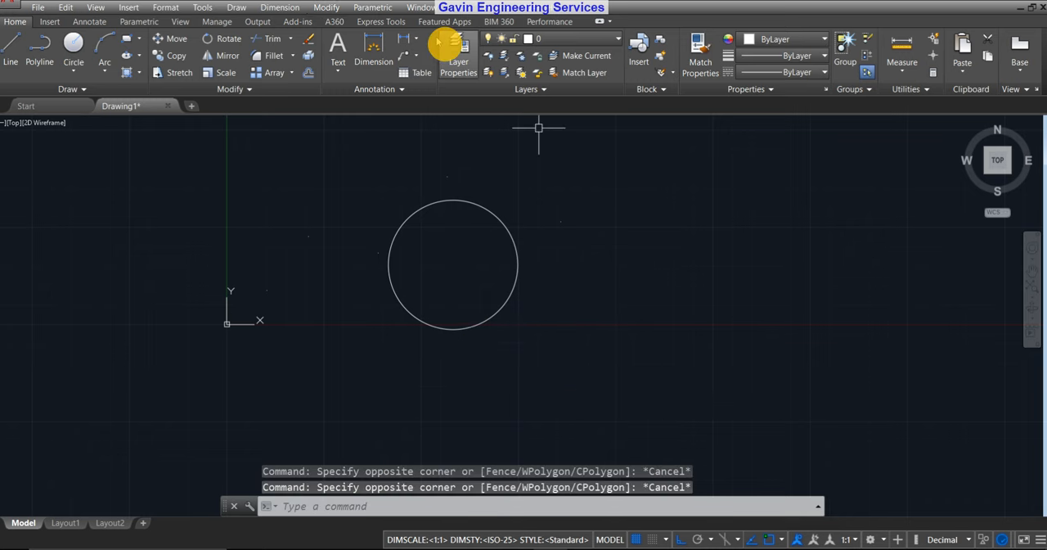
{"action": "left_click", "coordinate": [331, 7]}
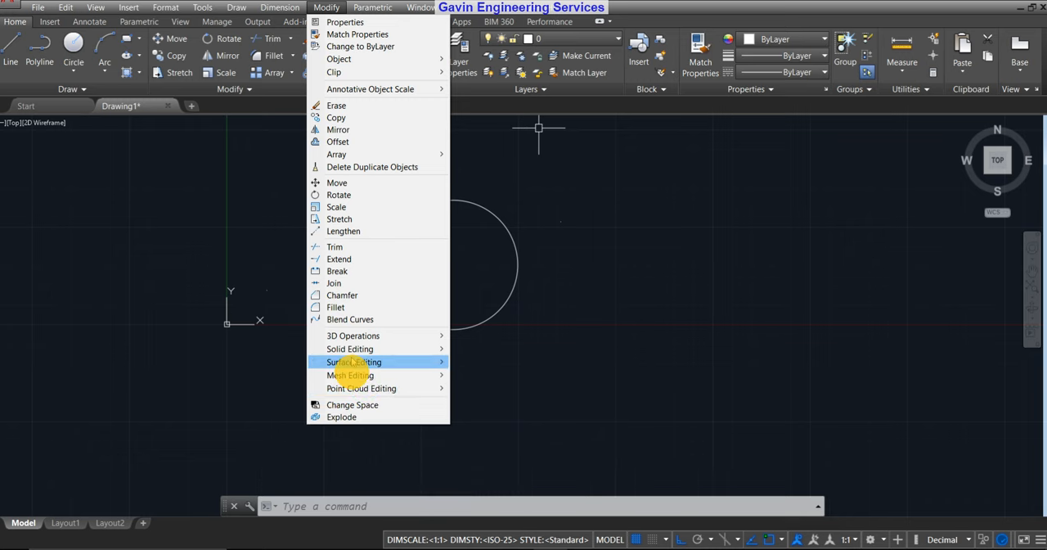
{"action": "left_click", "coordinate": [544, 203]}
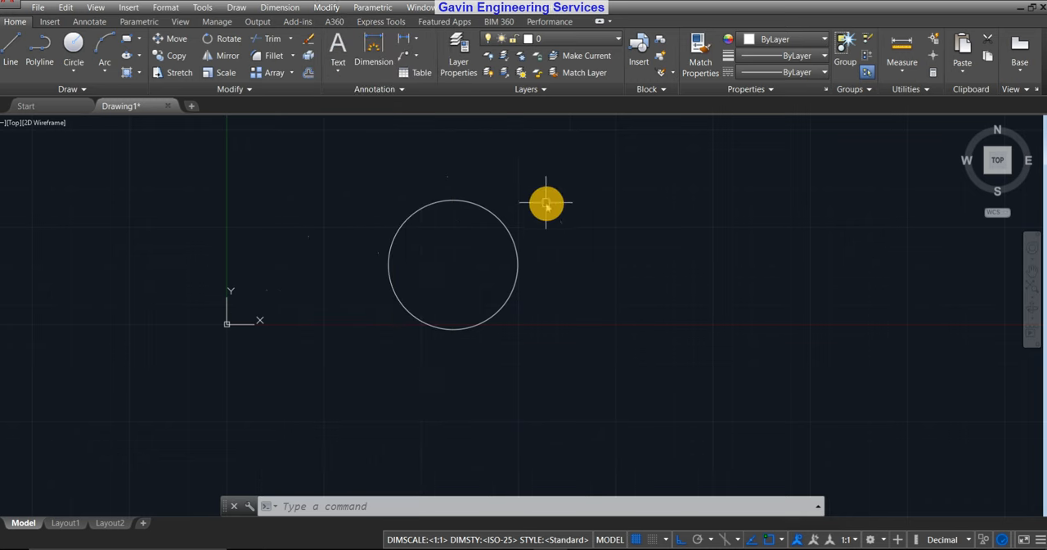
Add a centre mark dimension to the circle.
{"action": "left_click", "coordinate": [301, 9]}
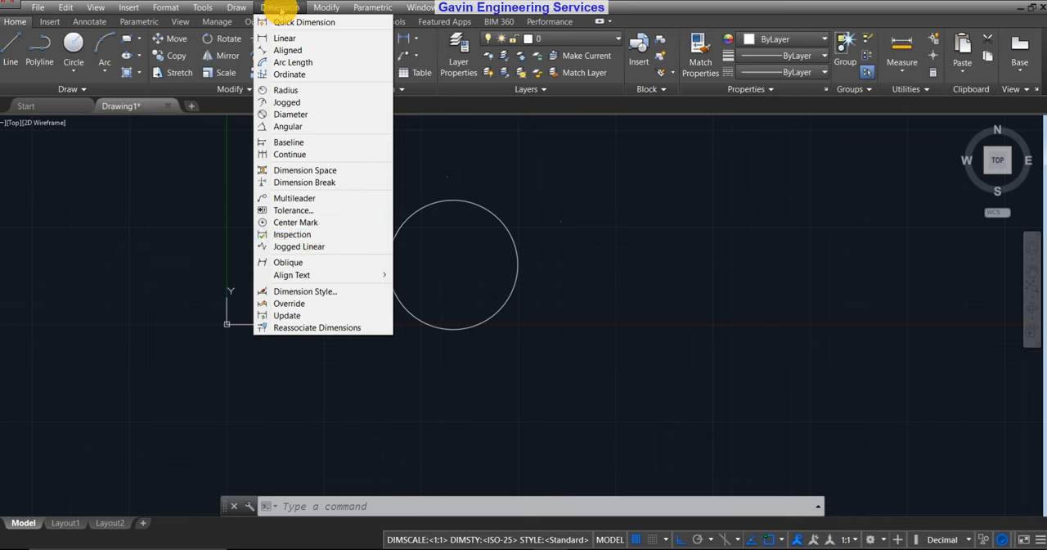
{"action": "left_click", "coordinate": [312, 225]}
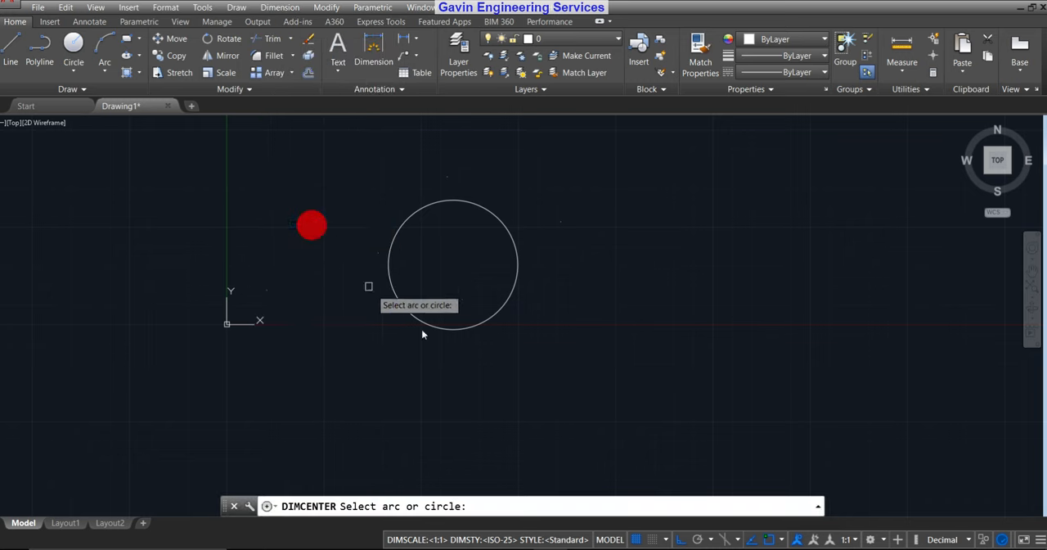
{"action": "left_click", "coordinate": [518, 260]}
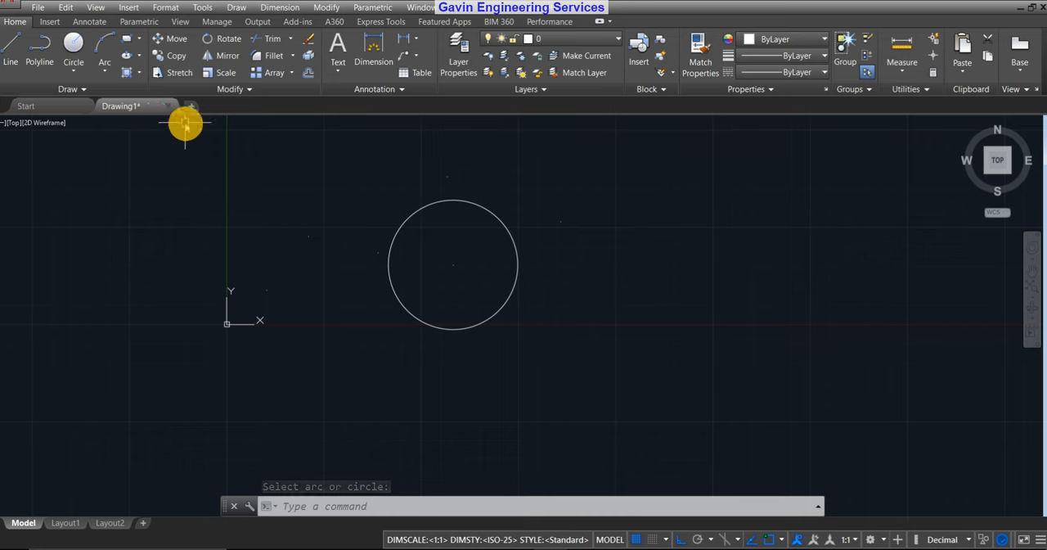
Place a point with the PO command on the circle's centre mark and inspect it up close.
{"action": "type", "text": "P"}
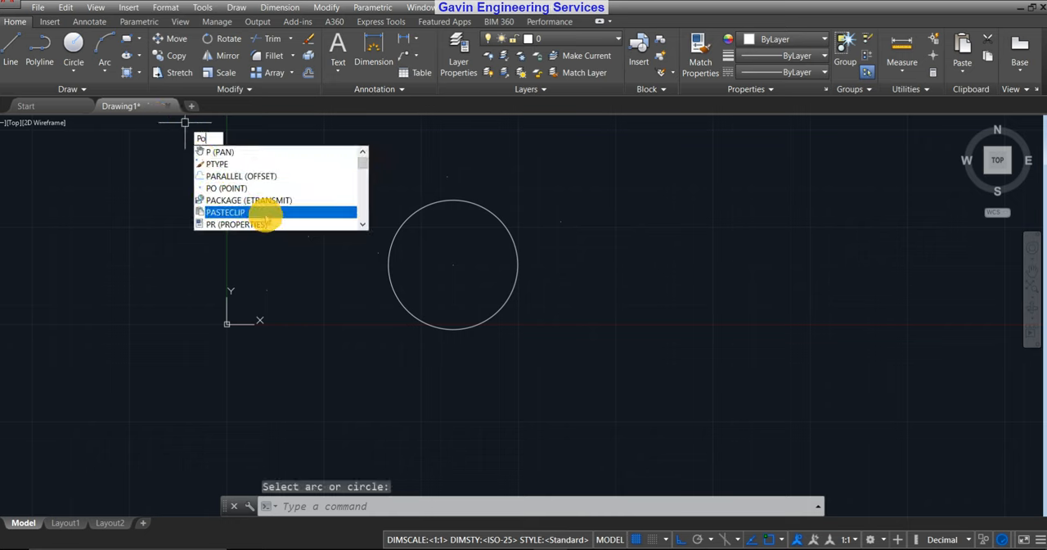
{"action": "type", "text": "o"}
{"action": "left_click", "coordinate": [269, 218]}
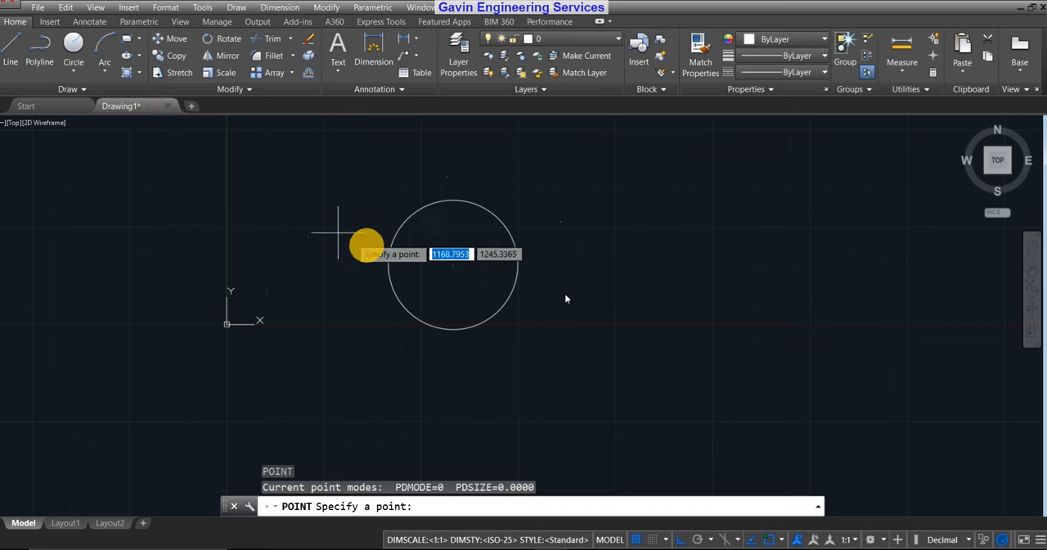
{"action": "left_click", "coordinate": [453, 266]}
{"action": "scroll", "coordinate": [446, 261], "scroll_direction": "up", "scroll_amount": 8}
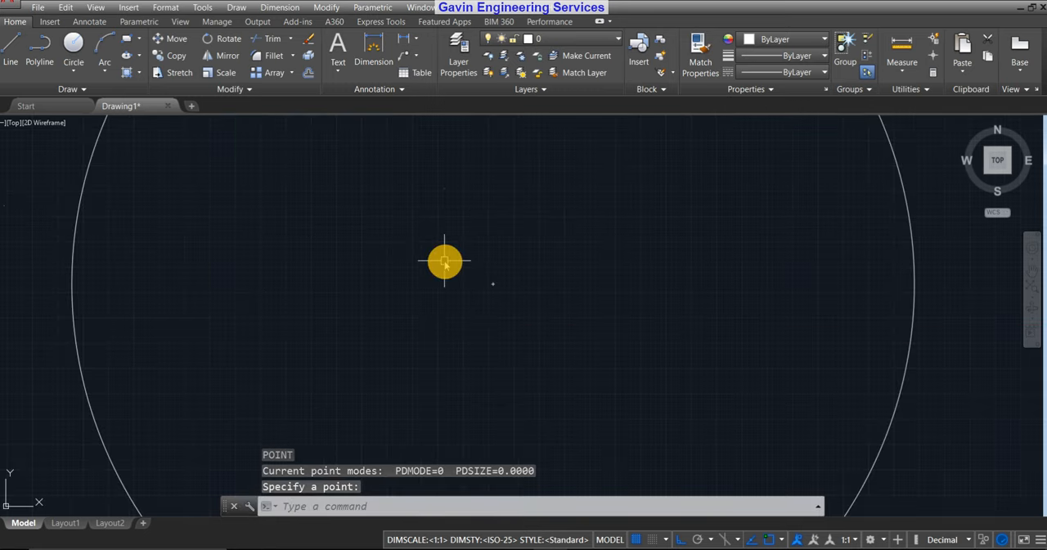
{"action": "scroll", "coordinate": [508, 299], "scroll_direction": "up", "scroll_amount": 3}
{"action": "scroll", "coordinate": [503, 287], "scroll_direction": "down", "scroll_amount": 8}
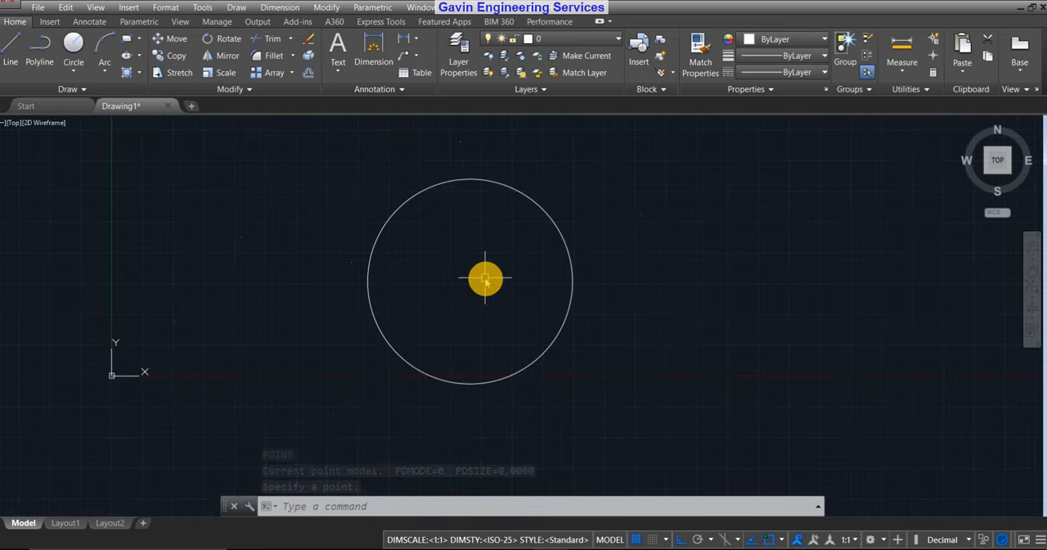
{"action": "scroll", "coordinate": [471, 291], "scroll_direction": "up", "scroll_amount": 5}
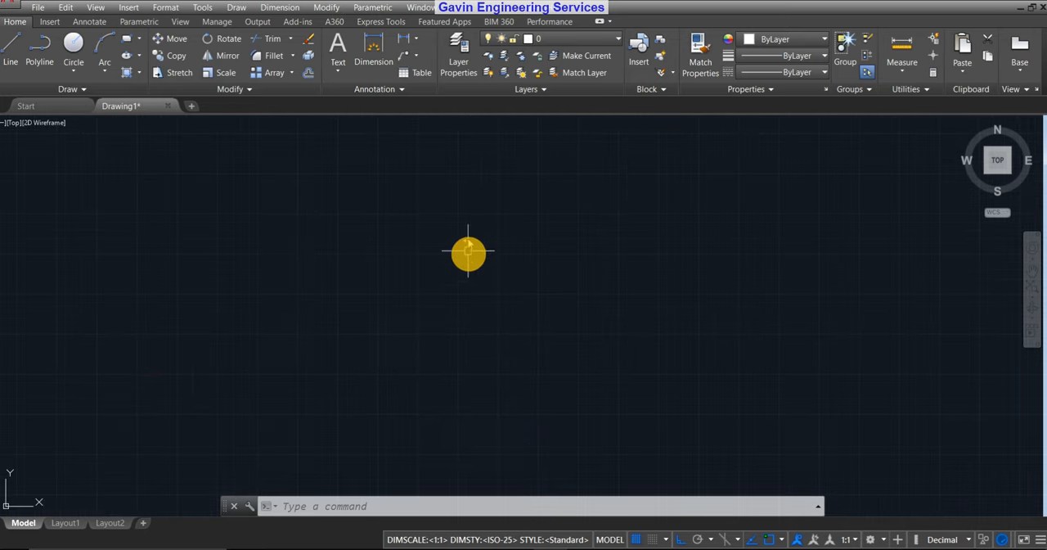
{"action": "scroll", "coordinate": [481, 276], "scroll_direction": "down", "scroll_amount": 5}
{"action": "scroll", "coordinate": [496, 295], "scroll_direction": "down", "scroll_amount": 4}
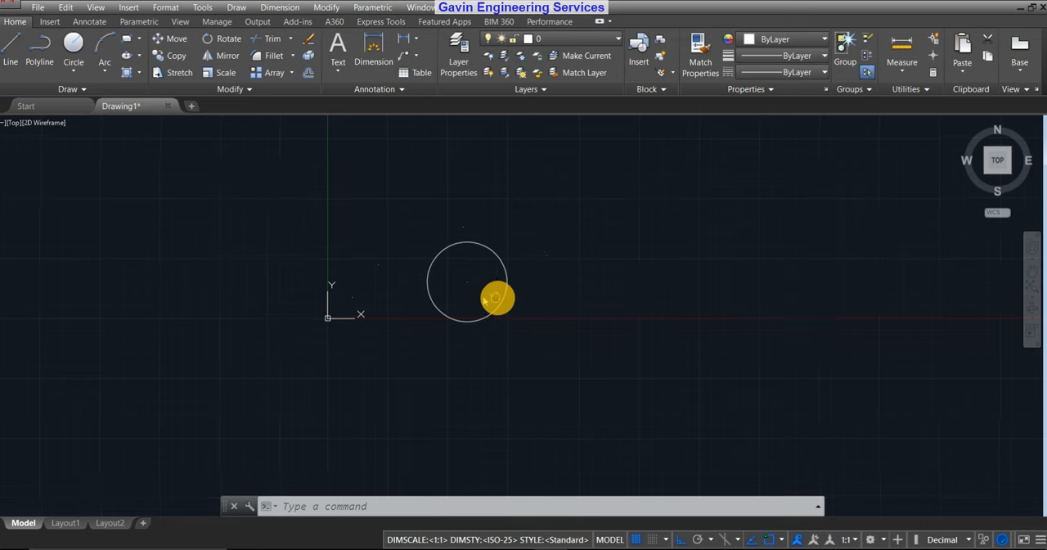
Use the PTYPE command to change the point style to the plain plus-shaped cross.
{"action": "scroll", "coordinate": [437, 279], "scroll_direction": "up", "scroll_amount": 6}
{"action": "scroll", "coordinate": [418, 206], "scroll_direction": "down", "scroll_amount": 6}
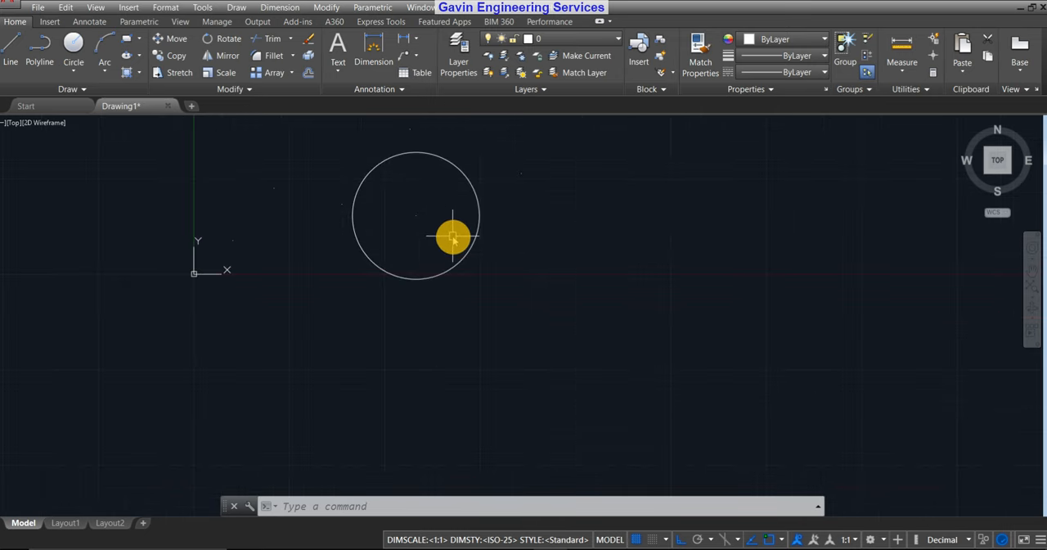
{"action": "middle_click_drag", "start_coordinate": [450, 236], "coordinate": [467, 302]}
{"action": "key", "text": "Escape"}
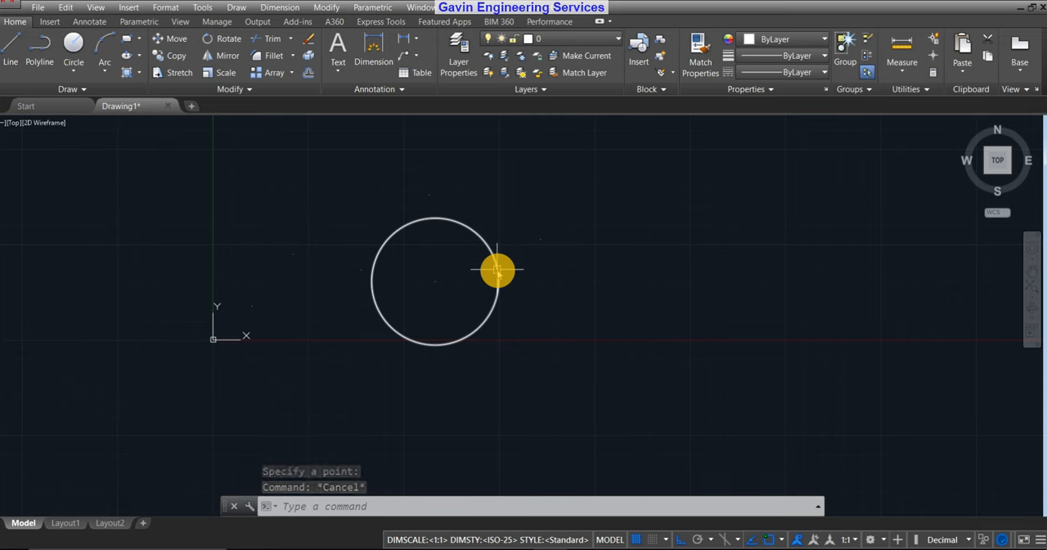
{"action": "type", "text": "ptype"}
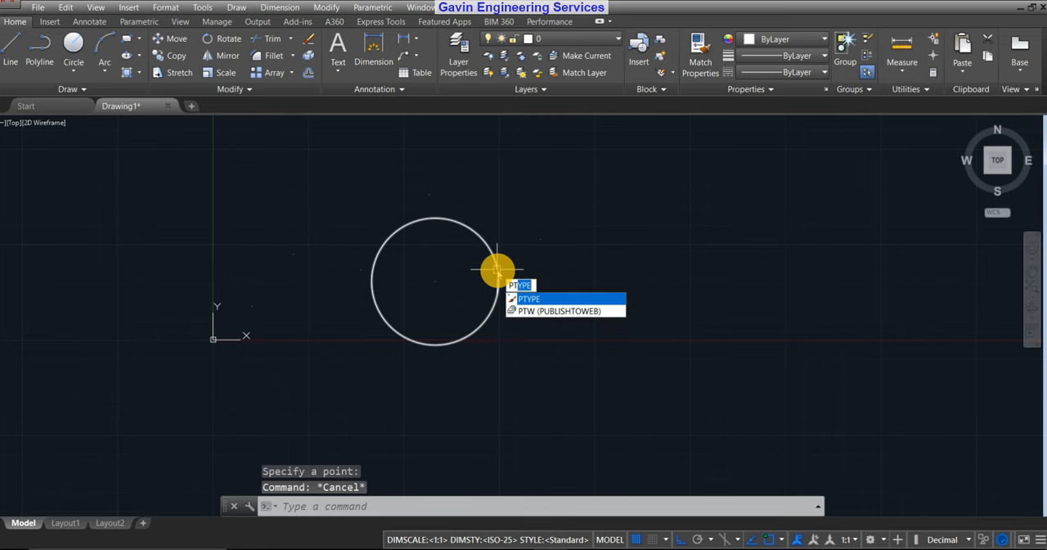
{"action": "key", "text": "Return"}
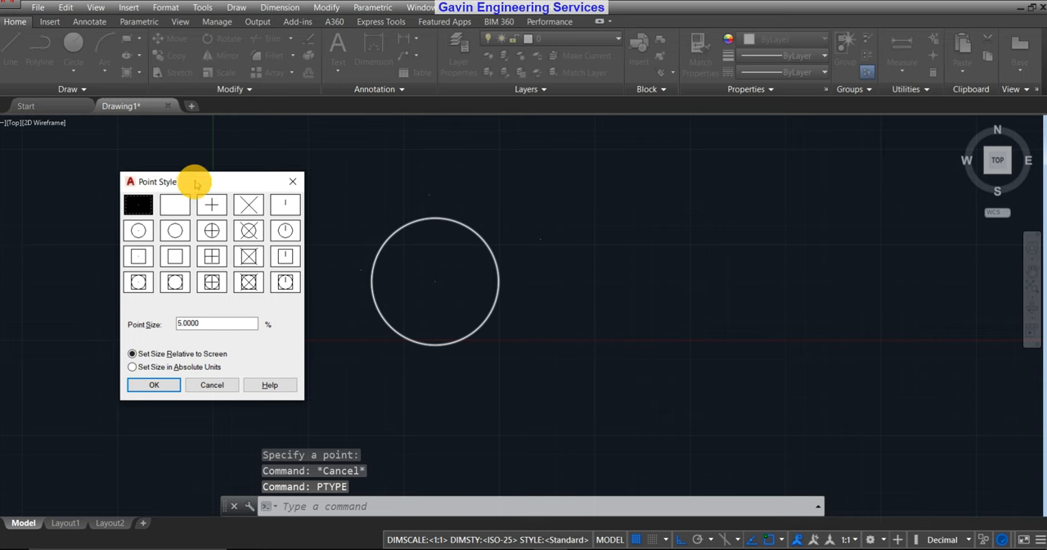
{"action": "left_click_drag", "start_coordinate": [197, 184], "coordinate": [651, 148]}
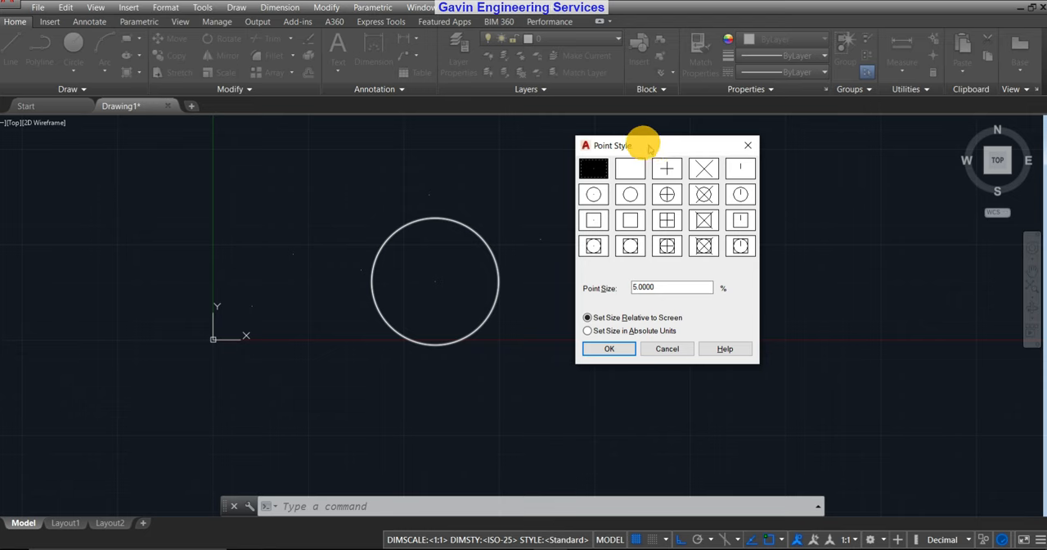
{"action": "left_click_drag", "start_coordinate": [664, 148], "coordinate": [665, 141]}
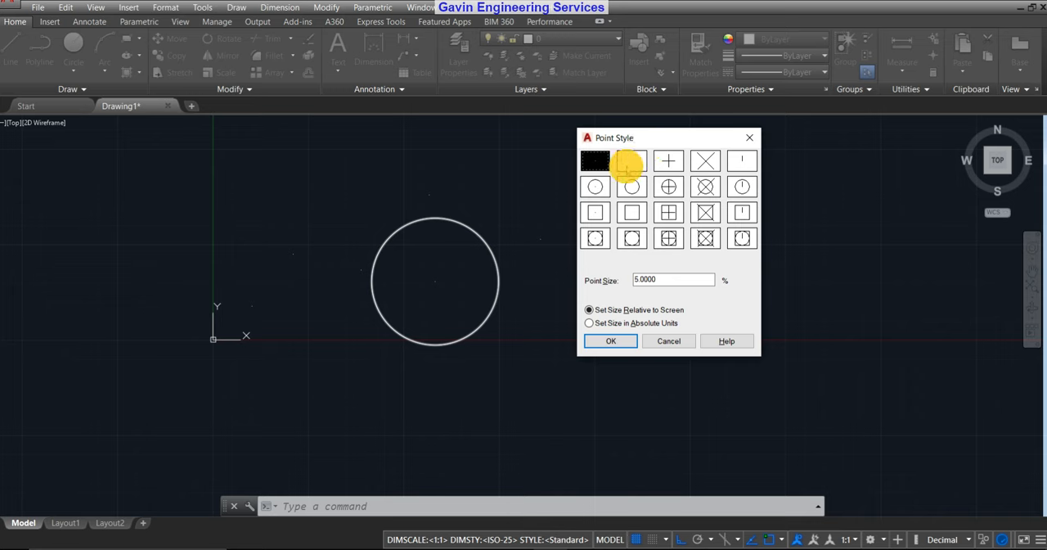
{"action": "left_click", "coordinate": [669, 161]}
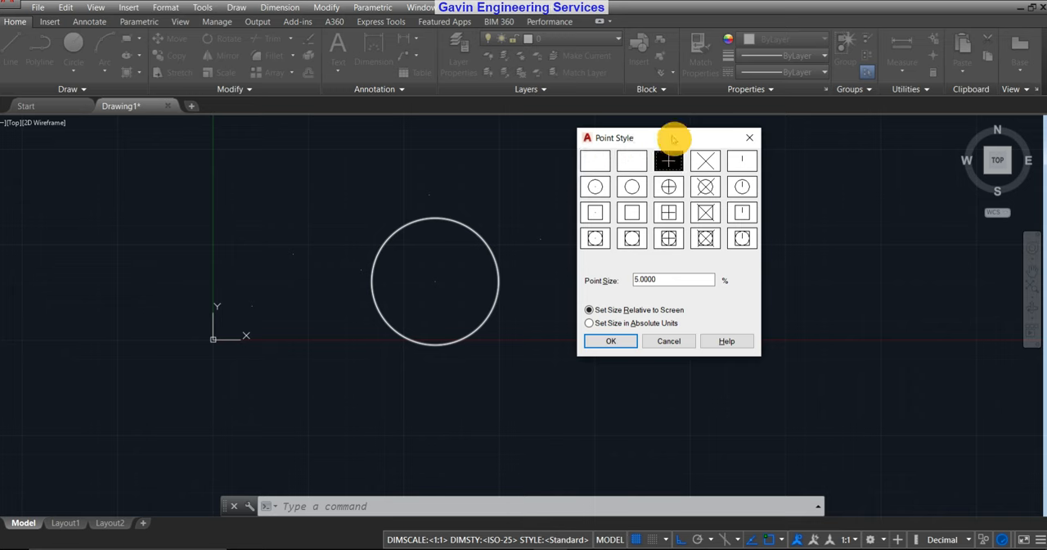
{"action": "left_click_drag", "start_coordinate": [669, 137], "coordinate": [719, 142]}
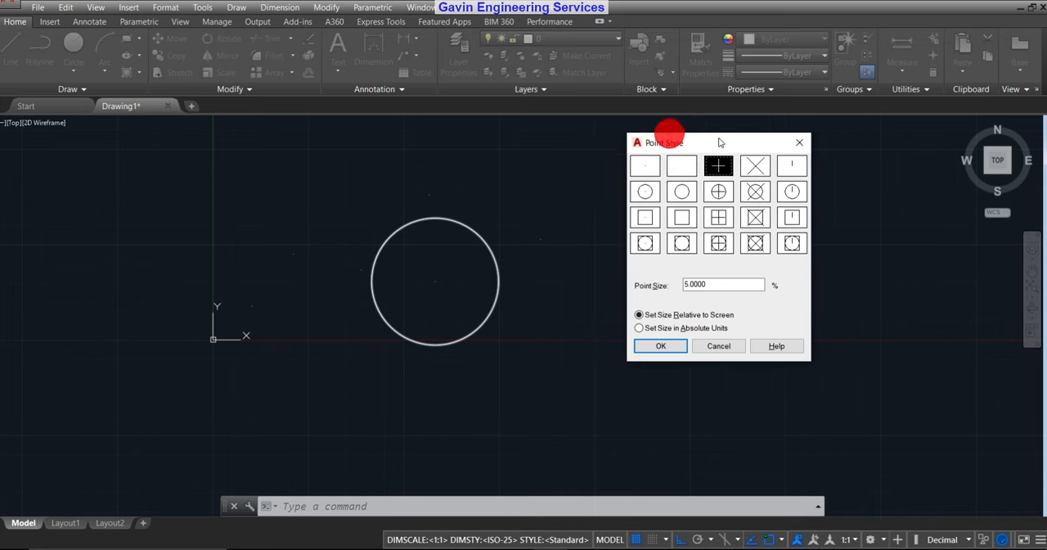
{"action": "left_click", "coordinate": [657, 346]}
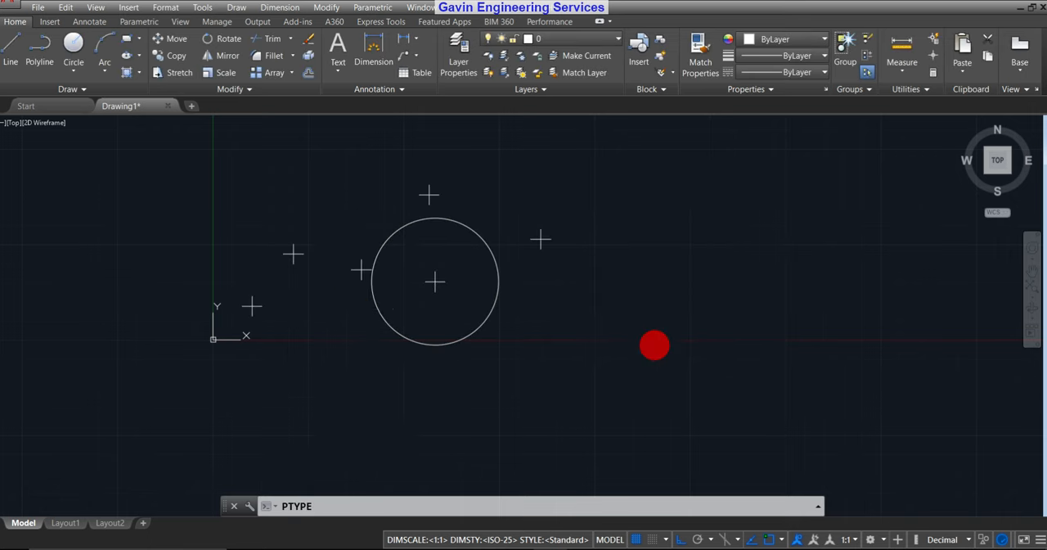
Examine how the cross-style points around and inside the circle display at different zoom levels.
{"action": "middle_click_drag", "start_coordinate": [414, 338], "coordinate": [487, 323]}
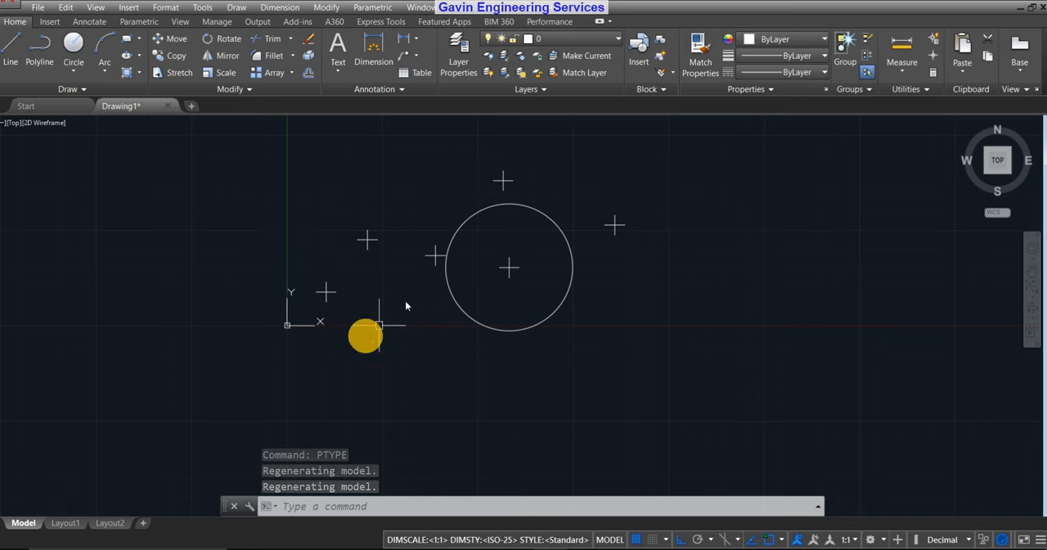
{"action": "scroll", "coordinate": [414, 258], "scroll_direction": "up", "scroll_amount": 2}
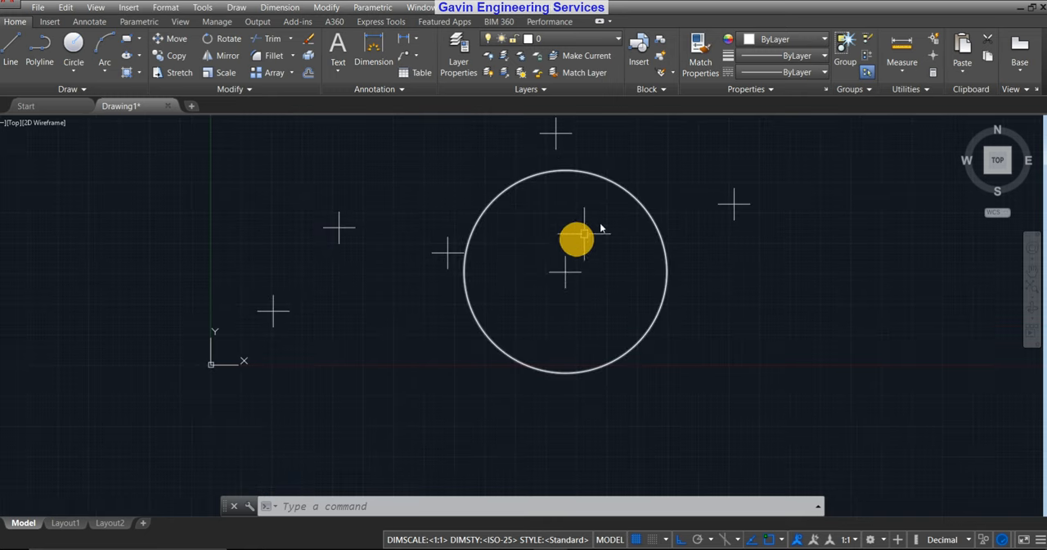
{"action": "middle_click_drag", "start_coordinate": [603, 222], "coordinate": [580, 240]}
{"action": "scroll", "coordinate": [634, 288], "scroll_direction": "down", "scroll_amount": 4}
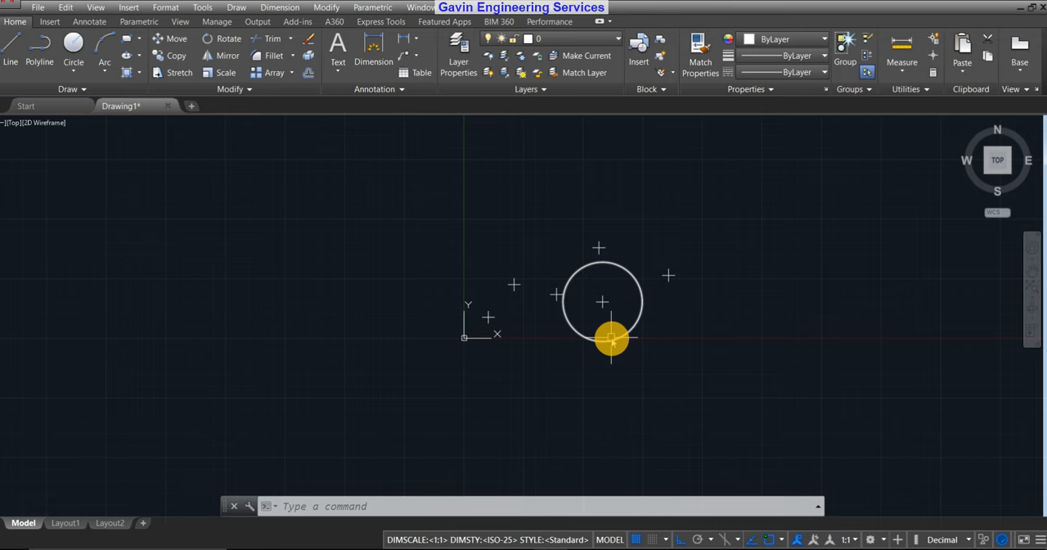
{"action": "scroll", "coordinate": [611, 336], "scroll_direction": "up", "scroll_amount": 6}
{"action": "scroll", "coordinate": [626, 238], "scroll_direction": "down", "scroll_amount": 4}
{"action": "middle_click_drag", "start_coordinate": [692, 266], "coordinate": [638, 283]}
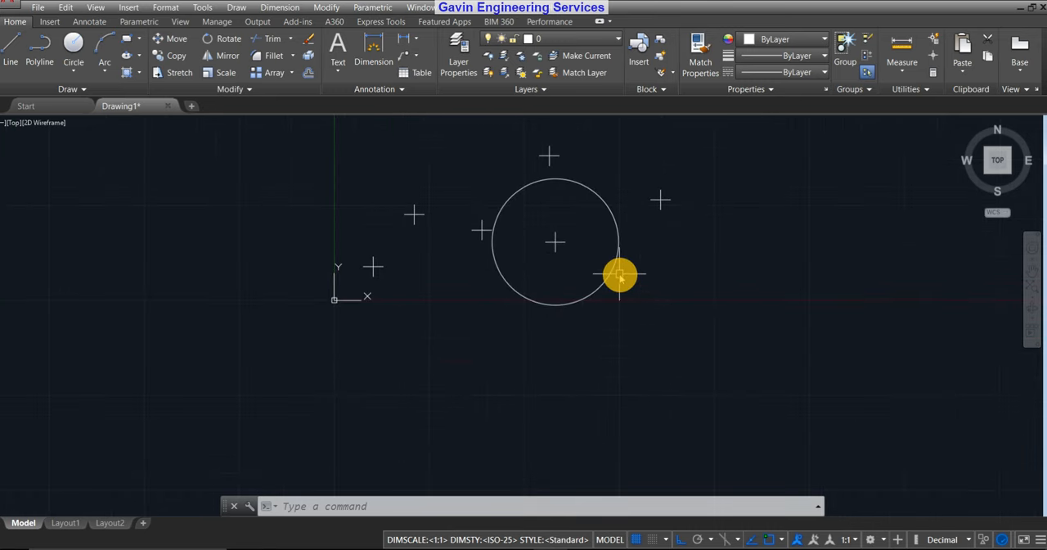
Place two points with the PO command: one outside the circle to its right, one just below the X axis left of the circle.
{"action": "type", "text": "O"}
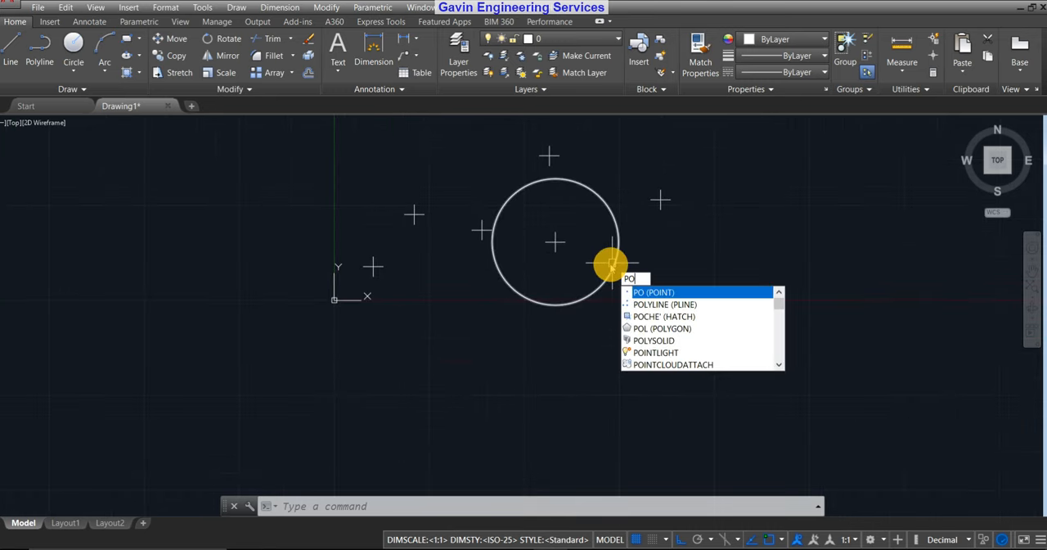
{"action": "key", "text": "Return"}
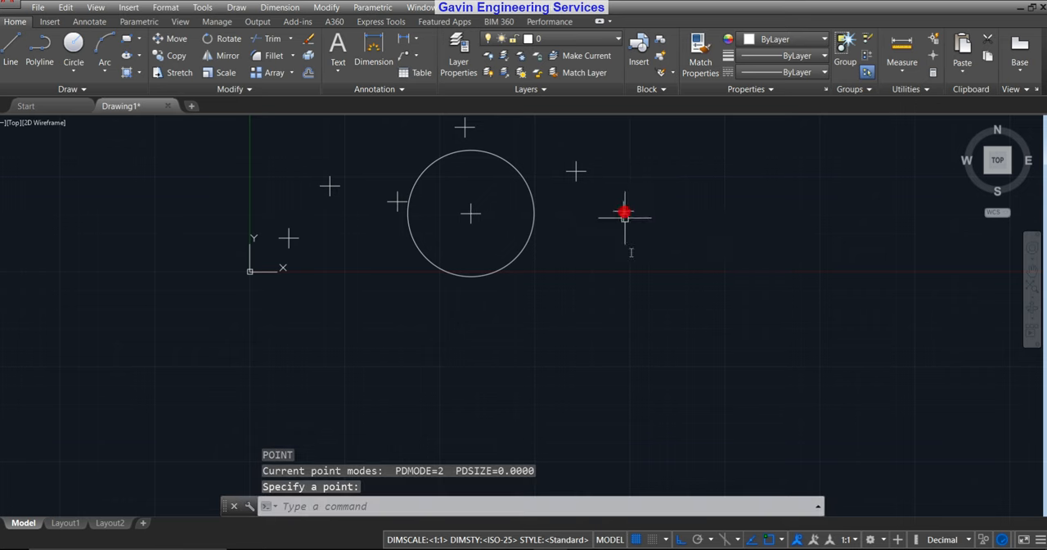
{"action": "left_click", "coordinate": [544, 304]}
{"action": "middle_click_drag", "start_coordinate": [437, 339], "coordinate": [610, 339]}
{"action": "key", "text": "Escape"}
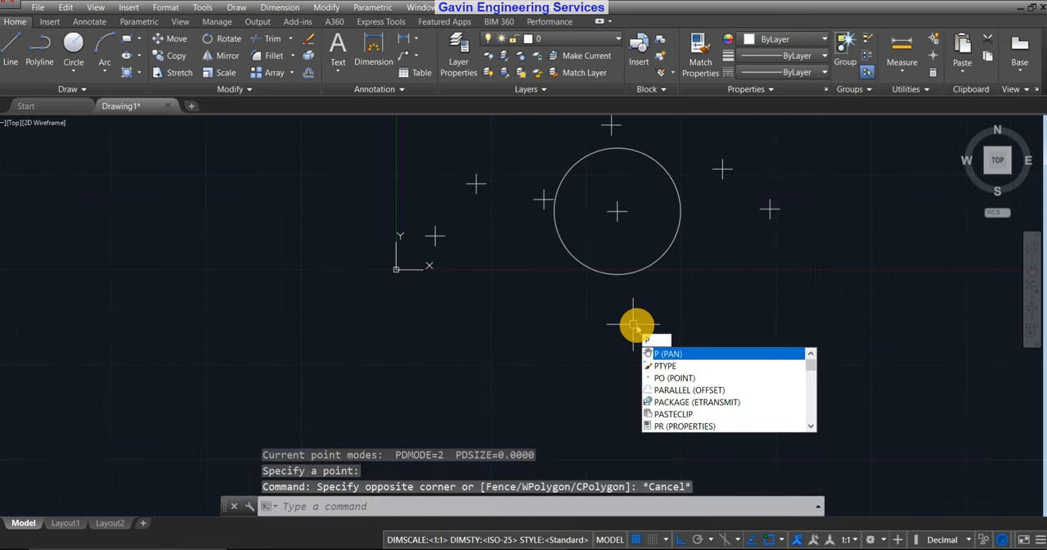
{"action": "type", "text": "O"}
{"action": "key", "text": "Return"}
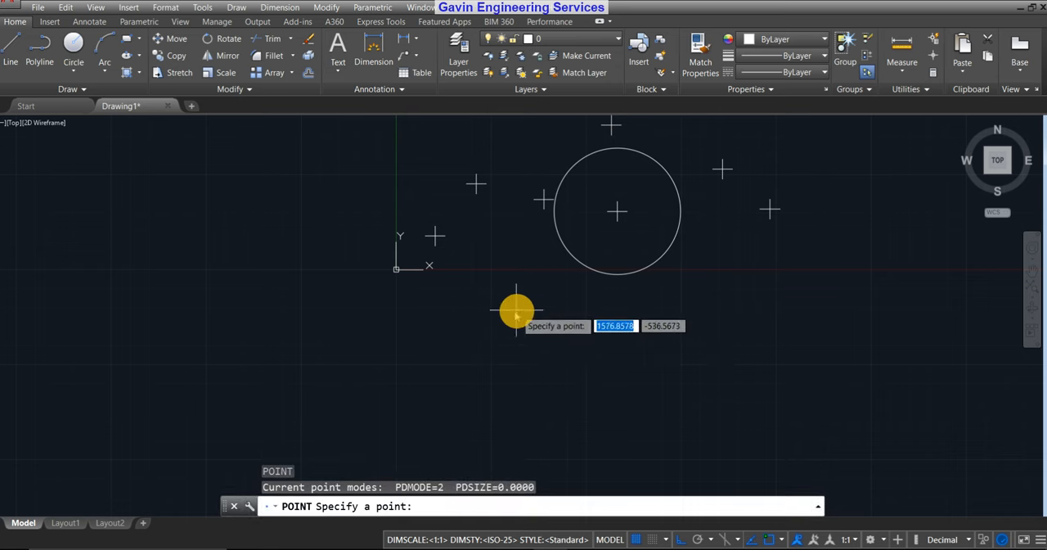
{"action": "left_click", "coordinate": [537, 284]}
{"action": "key", "text": "Escape"}
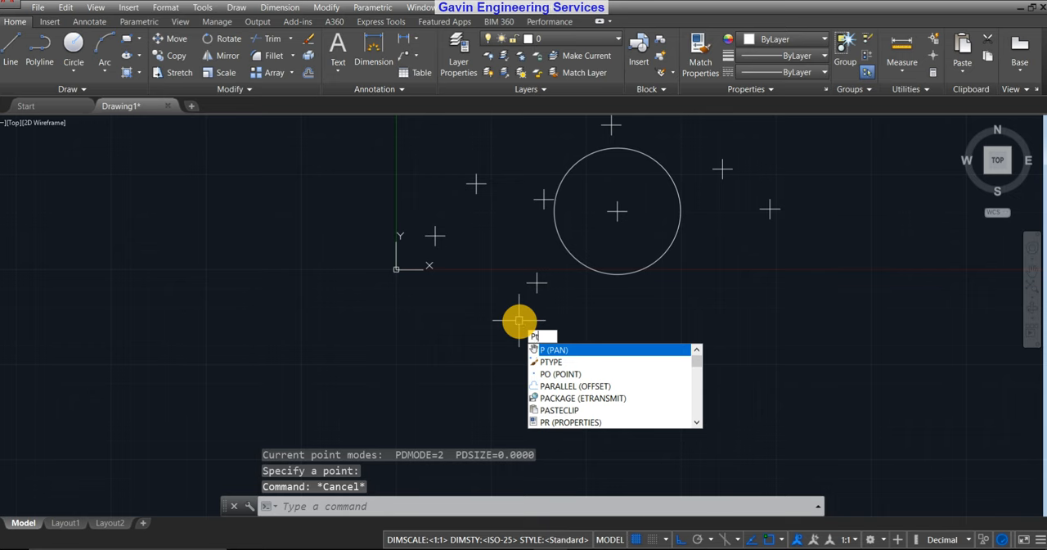
Use the PTYPE command to enlarge the point size, keeping the cross style and sizing relative to the screen.
{"action": "type", "text": "T"}
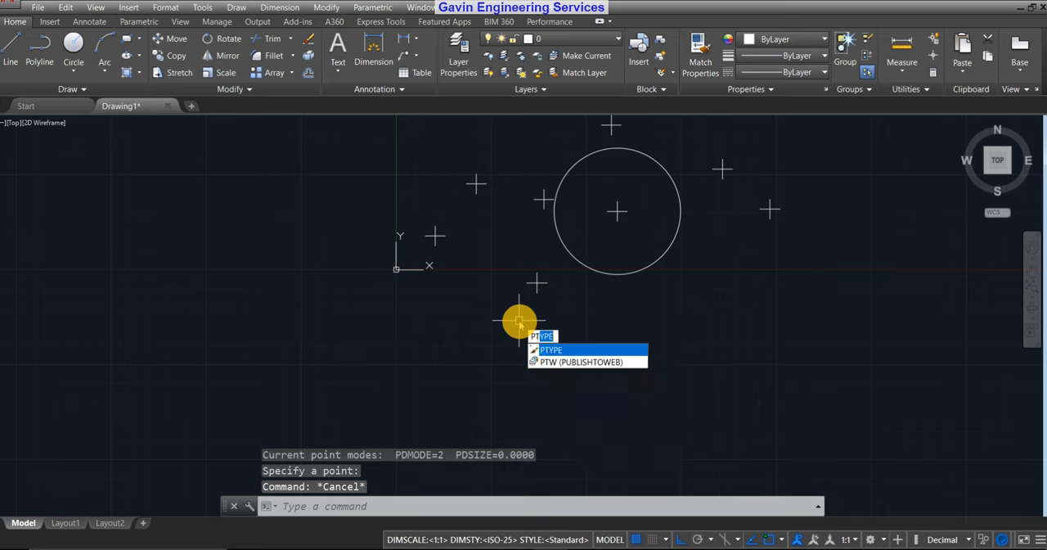
{"action": "key", "text": "Return"}
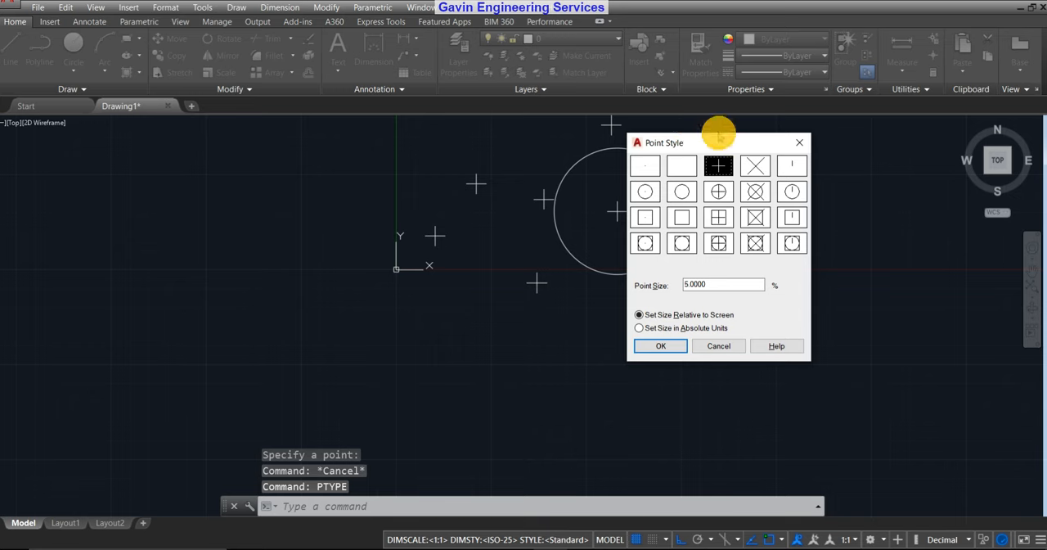
{"action": "left_click_drag", "start_coordinate": [723, 144], "coordinate": [304, 128]}
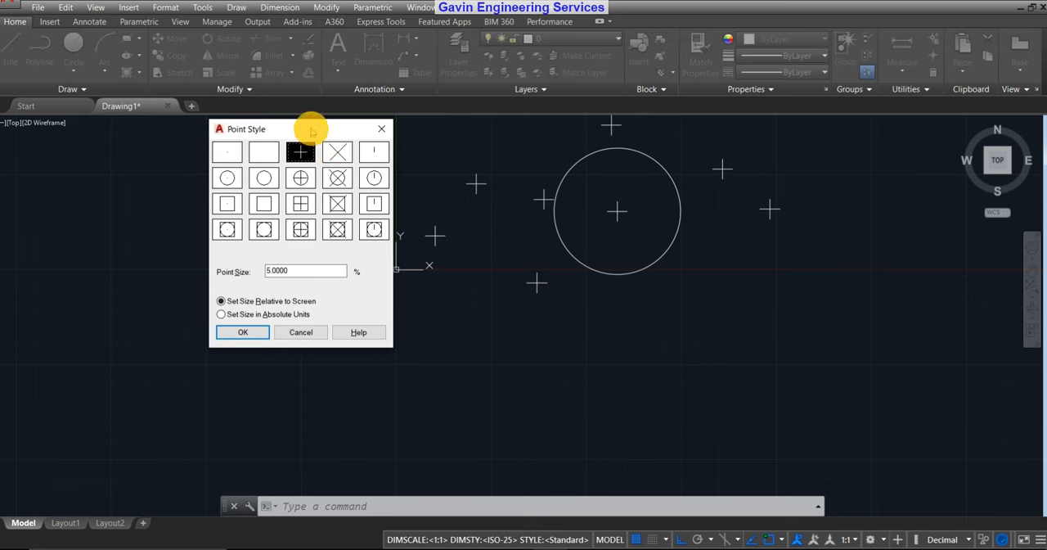
{"action": "left_click_drag", "start_coordinate": [311, 129], "coordinate": [274, 144]}
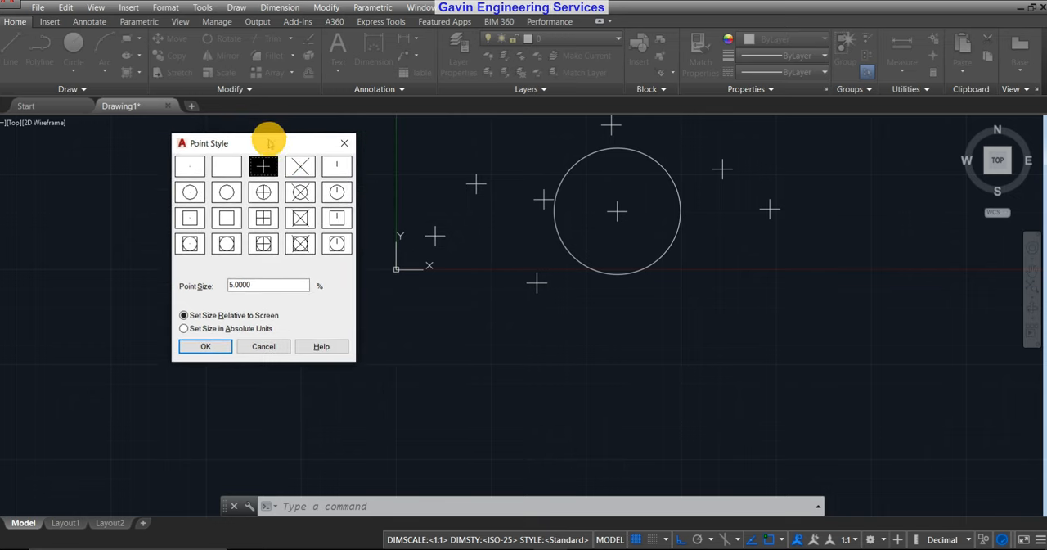
{"action": "left_click_drag", "start_coordinate": [269, 144], "coordinate": [234, 145]}
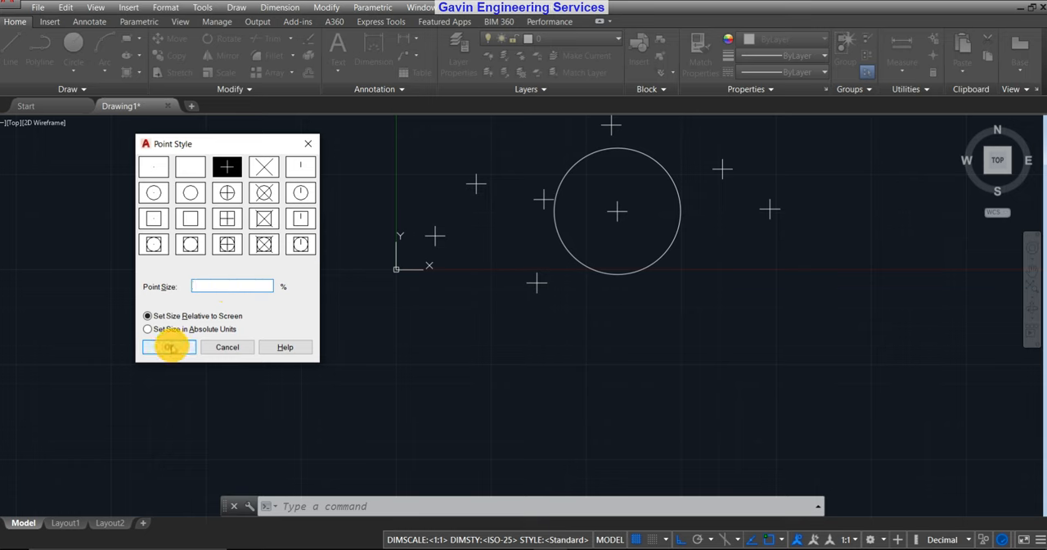
{"action": "key", "text": "Num_Lock"}
{"action": "left_click", "coordinate": [173, 347]}
Examine how the screen-relative point crosses scale against the circle when zooming in and out.
{"action": "middle_click_drag", "start_coordinate": [673, 216], "coordinate": [524, 295]}
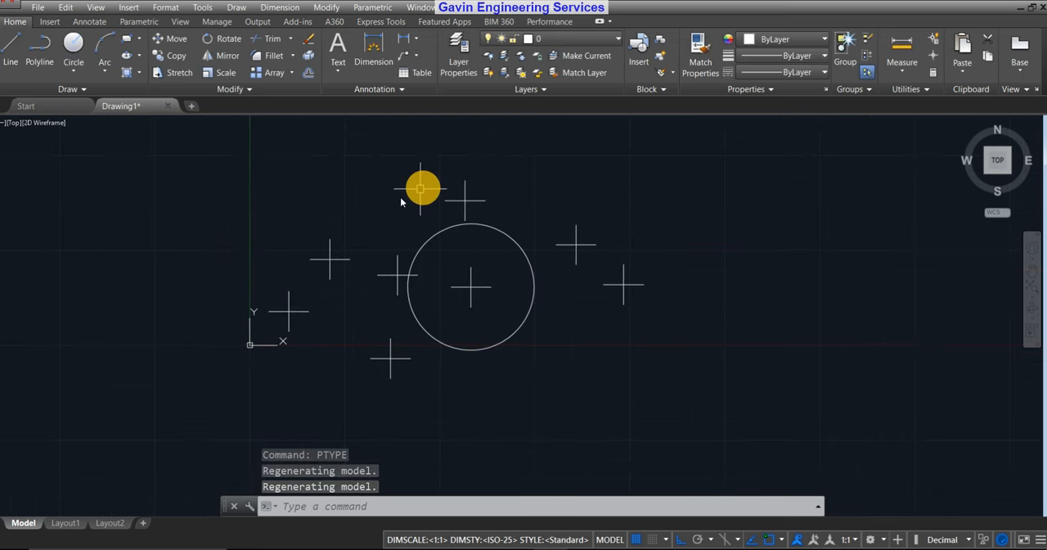
{"action": "middle_click_drag", "start_coordinate": [479, 202], "coordinate": [578, 225]}
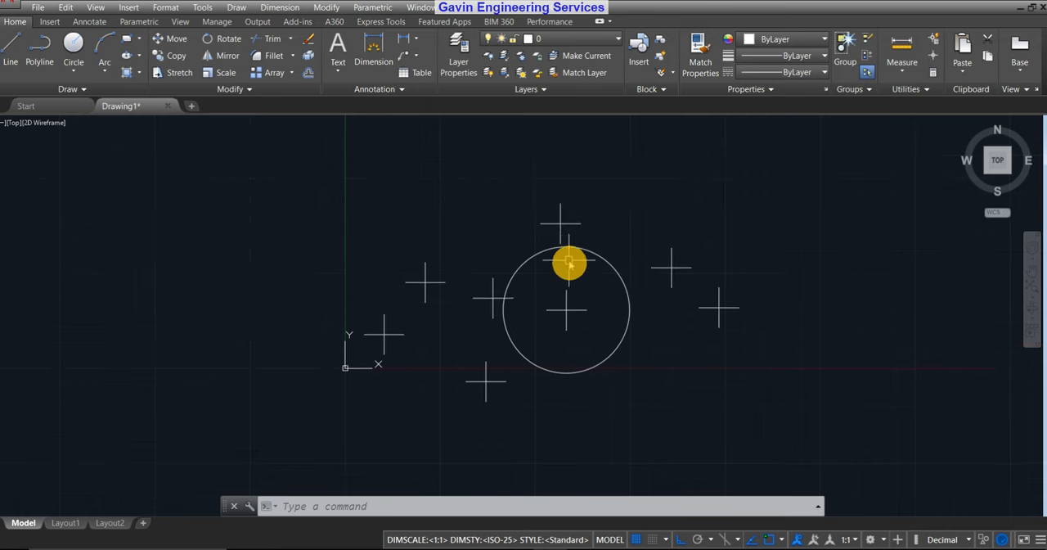
{"action": "scroll", "coordinate": [567, 239], "scroll_direction": "up", "scroll_amount": 4}
{"action": "scroll", "coordinate": [562, 230], "scroll_direction": "down", "scroll_amount": 6}
{"action": "middle_click_drag", "start_coordinate": [637, 357], "coordinate": [574, 343]}
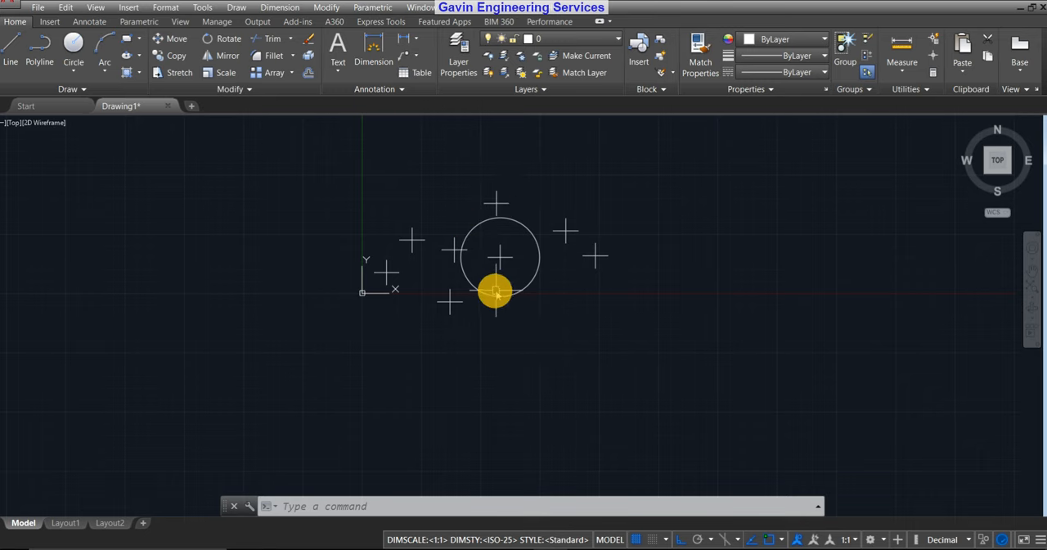
{"action": "scroll", "coordinate": [474, 285], "scroll_direction": "up", "scroll_amount": 6}
{"action": "scroll", "coordinate": [486, 281], "scroll_direction": "down", "scroll_amount": 10}
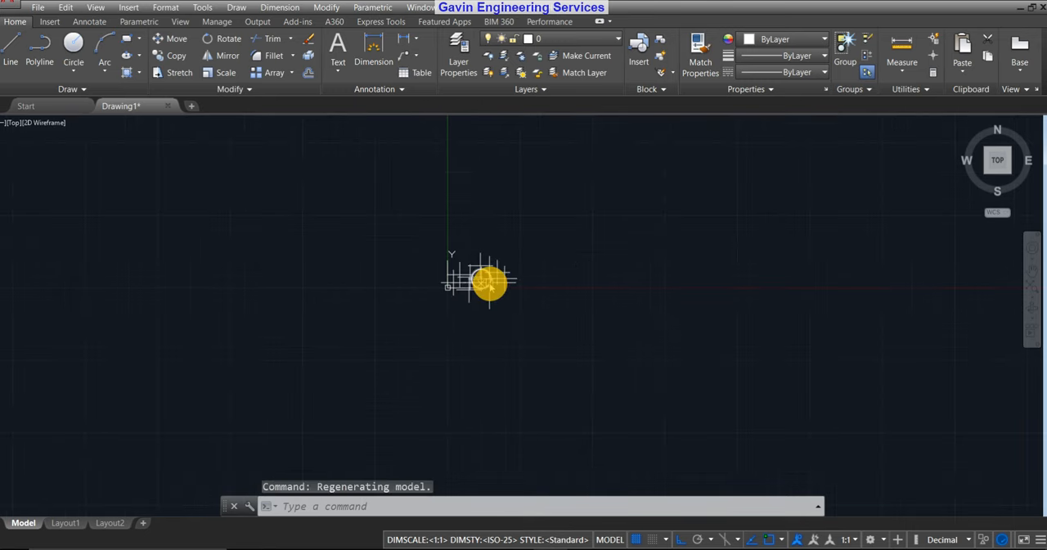
{"action": "scroll", "coordinate": [473, 262], "scroll_direction": "up", "scroll_amount": 6}
{"action": "scroll", "coordinate": [433, 246], "scroll_direction": "up", "scroll_amount": 8}
{"action": "scroll", "coordinate": [541, 201], "scroll_direction": "down", "scroll_amount": 6}
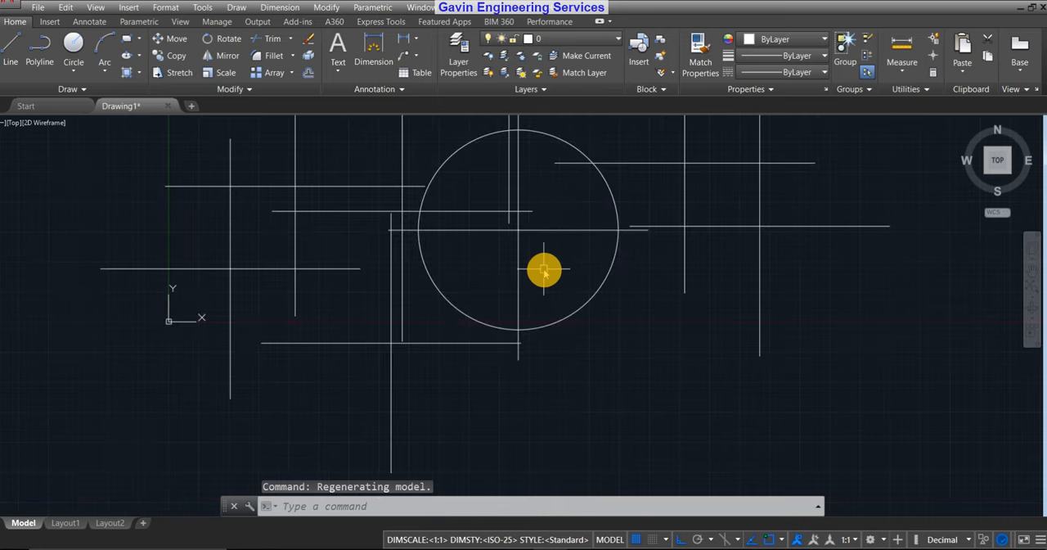
{"action": "middle_click_drag", "start_coordinate": [549, 265], "coordinate": [559, 317]}
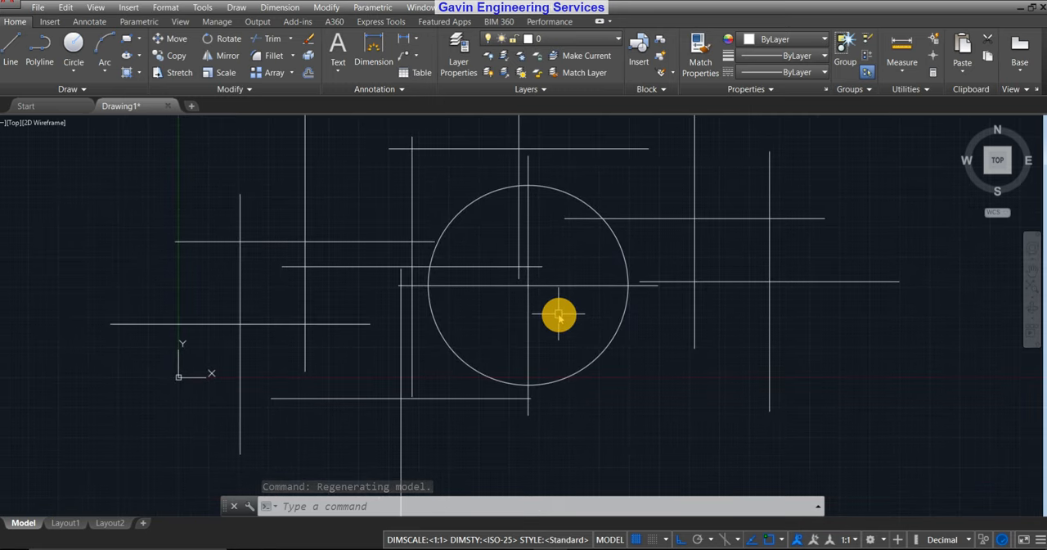
{"action": "scroll", "coordinate": [559, 316], "scroll_direction": "down", "scroll_amount": 2}
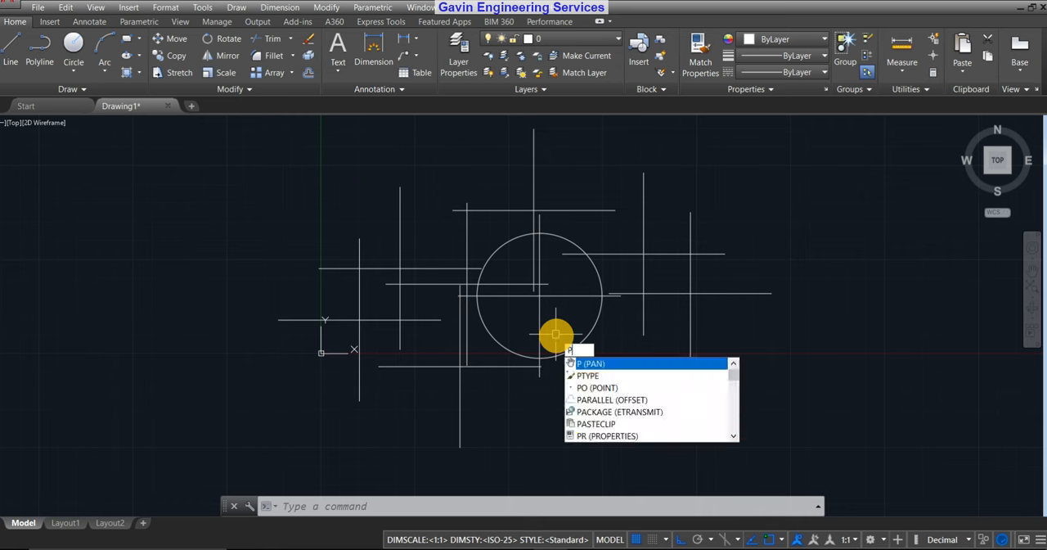
Use the PTYPE command to set the point size to 10 in absolute units and inspect the points up close.
{"action": "type", "text": "t"}
{"action": "key", "text": "Return"}
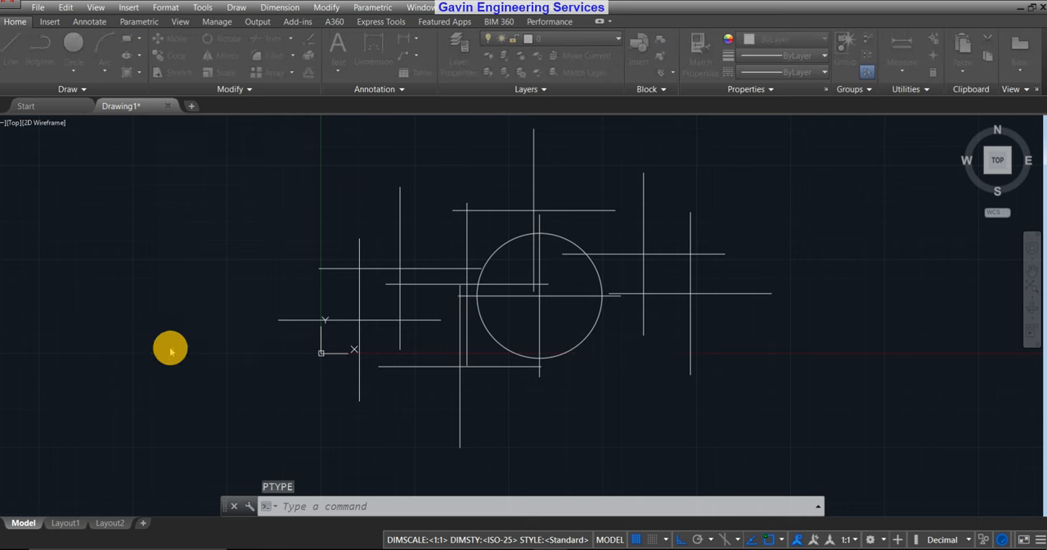
{"action": "left_click_drag", "start_coordinate": [211, 147], "coordinate": [249, 144]}
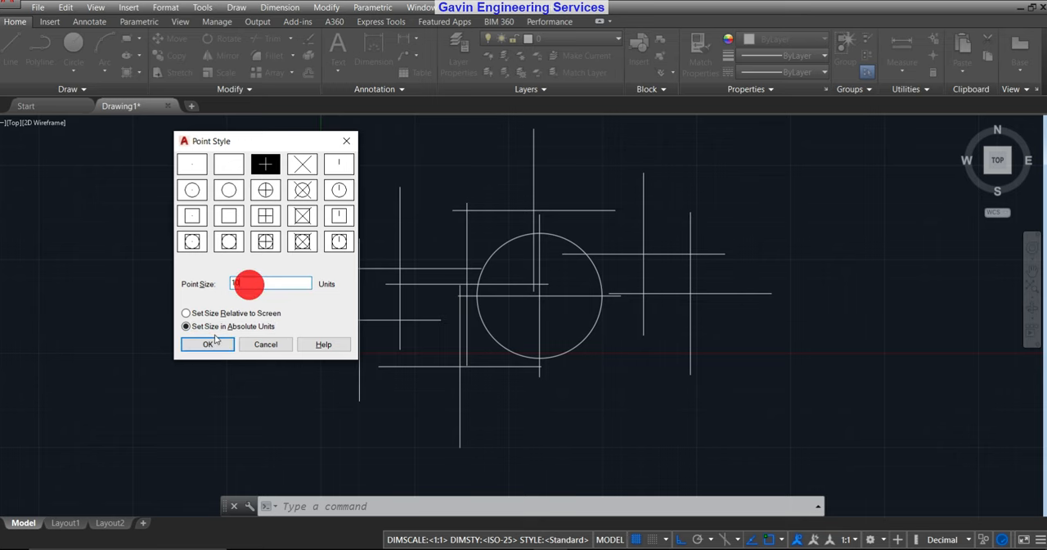
{"action": "left_click", "coordinate": [209, 344]}
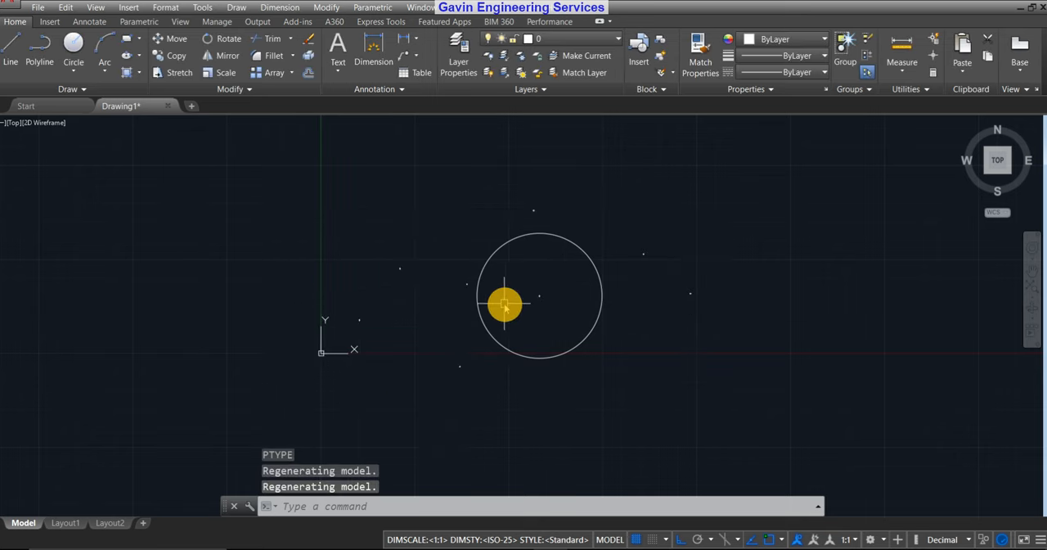
{"action": "scroll", "coordinate": [524, 303], "scroll_direction": "up", "scroll_amount": 6}
{"action": "scroll", "coordinate": [592, 292], "scroll_direction": "up", "scroll_amount": 6}
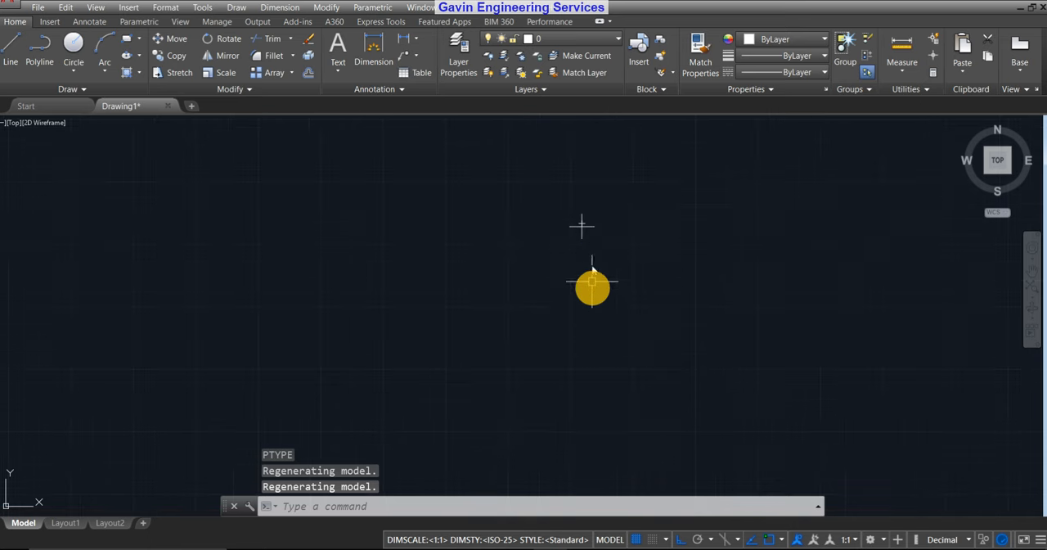
{"action": "scroll", "coordinate": [609, 188], "scroll_direction": "down", "scroll_amount": 8}
{"action": "mouse_move", "coordinate": [609, 188]}
{"action": "middle_mouse_down"}
{"action": "mouse_move", "coordinate": [580, 327]}
{"action": "mouse_move", "coordinate": [575, 307]}
{"action": "middle_mouse_up"}
{"action": "scroll", "coordinate": [576, 307], "scroll_direction": "down", "scroll_amount": 4}
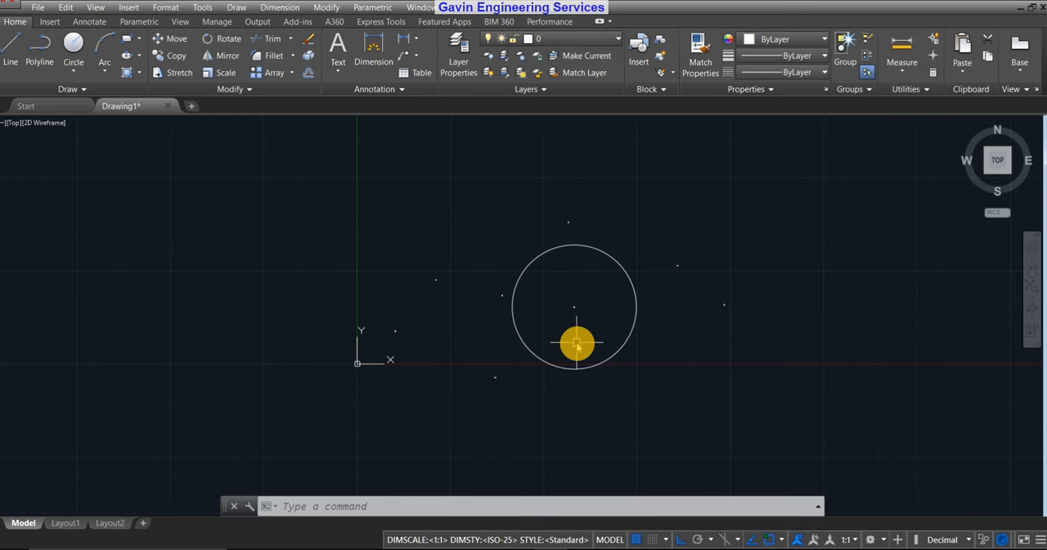
Use the PTYPE command to set the point size to 50 in absolute units.
{"action": "scroll", "coordinate": [495, 299], "scroll_direction": "up", "scroll_amount": 8}
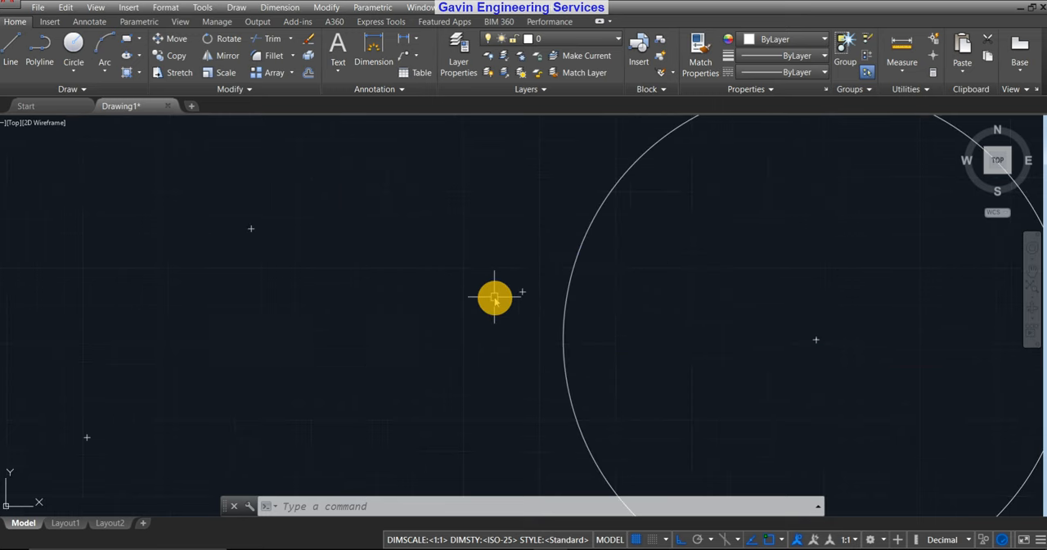
{"action": "middle_click_drag", "start_coordinate": [581, 290], "coordinate": [543, 258]}
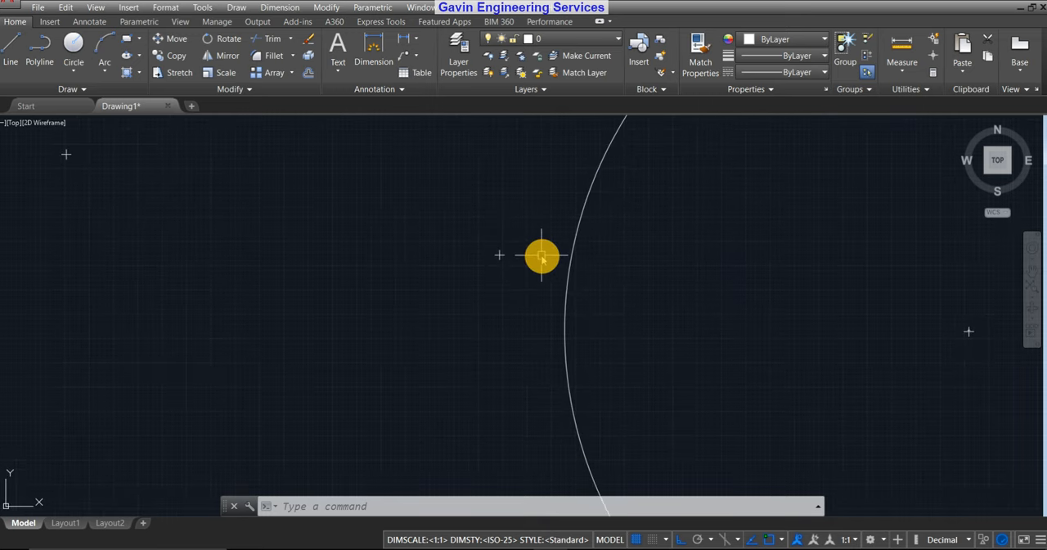
{"action": "scroll", "coordinate": [532, 254], "scroll_direction": "down", "scroll_amount": 2}
{"action": "scroll", "coordinate": [526, 253], "scroll_direction": "down", "scroll_amount": 2}
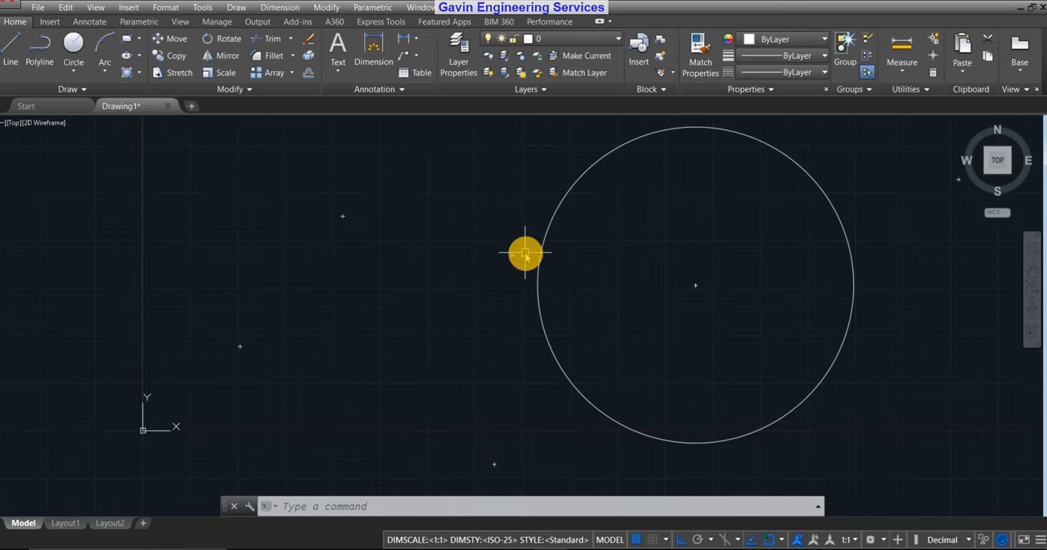
{"action": "middle_click_drag", "start_coordinate": [526, 253], "coordinate": [488, 270]}
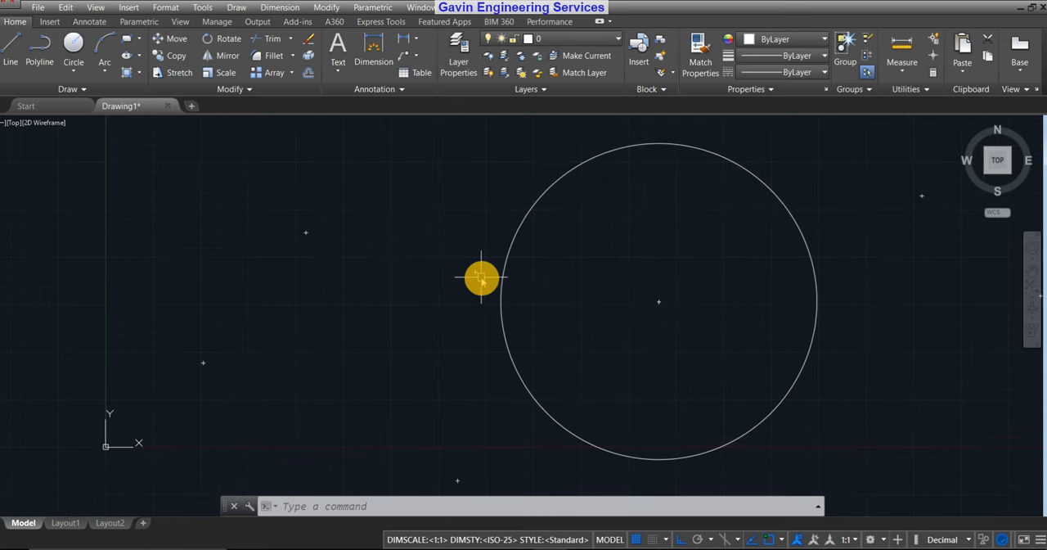
{"action": "type", "text": "PTYPE"}
{"action": "key", "text": "Return"}
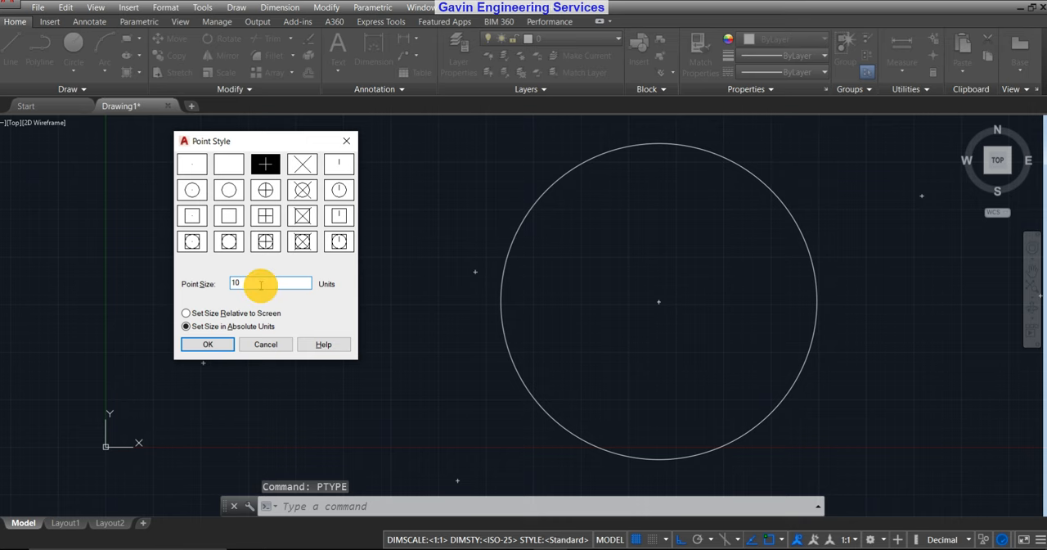
{"action": "type", "text": "50"}
{"action": "key", "text": "Return"}
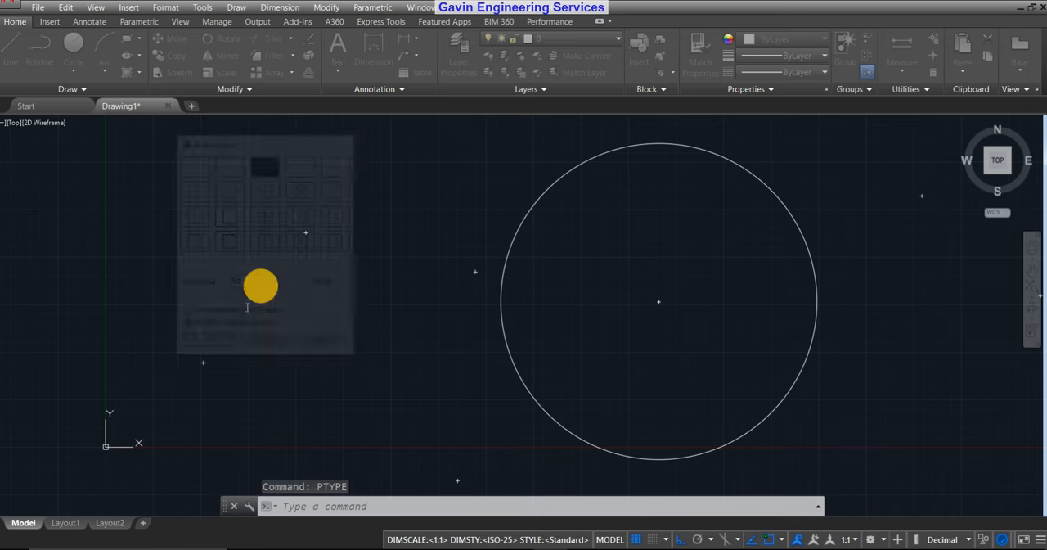
Examine how the absolute-size point crosses scale against the circle when zooming in and out.
{"action": "scroll", "coordinate": [489, 267], "scroll_direction": "up", "scroll_amount": 2}
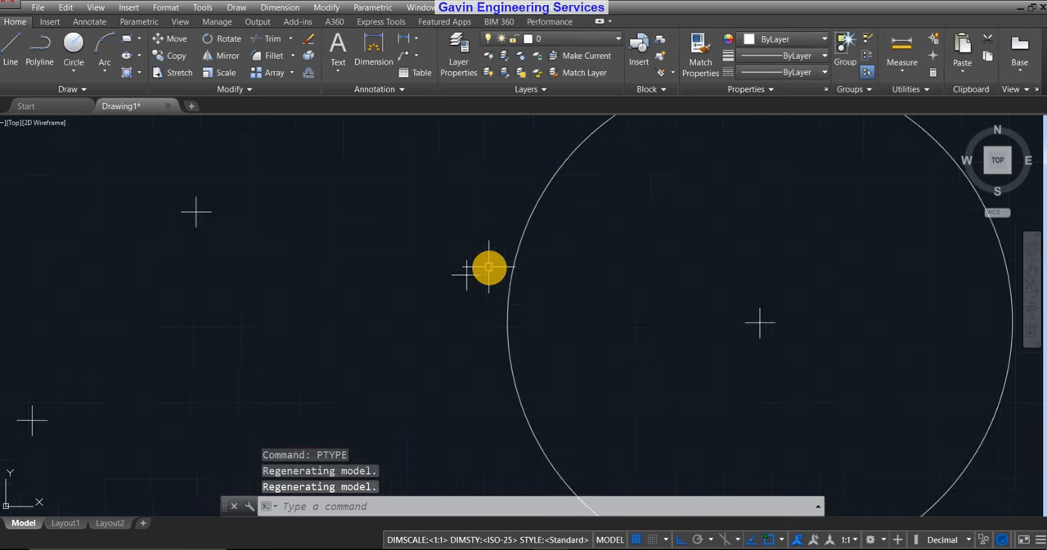
{"action": "scroll", "coordinate": [590, 259], "scroll_direction": "down", "scroll_amount": 2}
{"action": "scroll", "coordinate": [733, 345], "scroll_direction": "down", "scroll_amount": 1}
{"action": "middle_click_drag", "start_coordinate": [732, 344], "coordinate": [665, 356]}
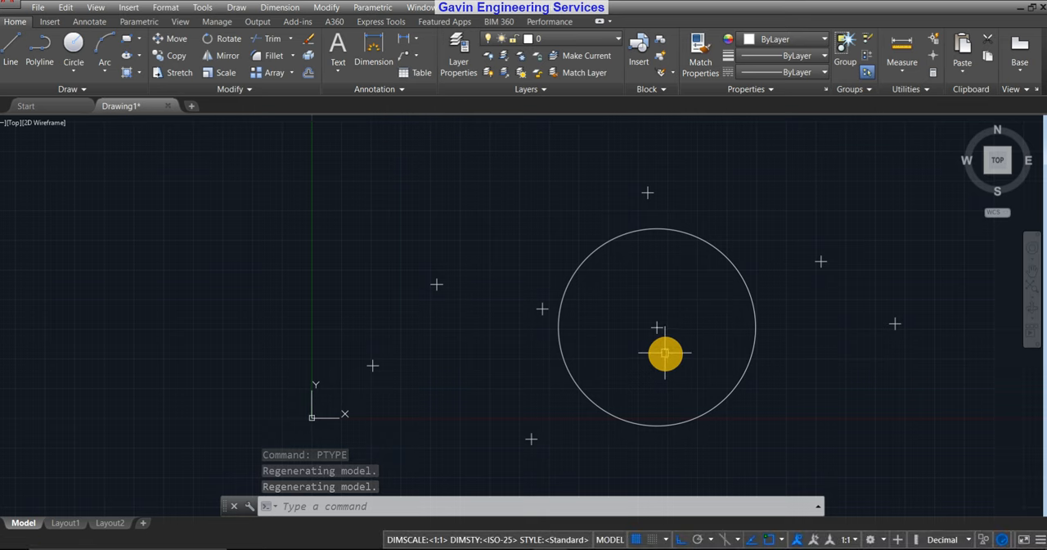
{"action": "scroll", "coordinate": [547, 324], "scroll_direction": "up", "scroll_amount": 2}
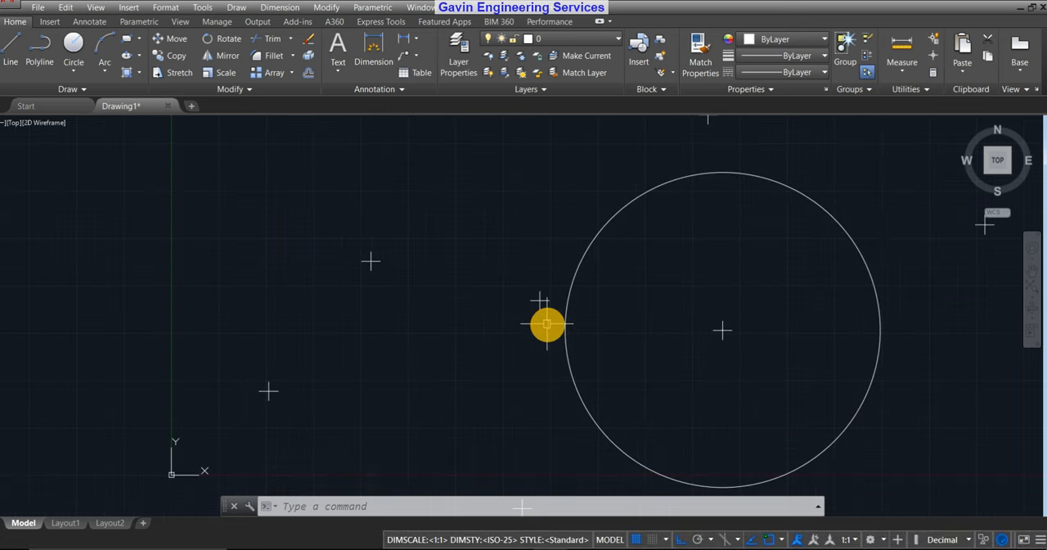
{"action": "scroll", "coordinate": [544, 321], "scroll_direction": "down", "scroll_amount": 4}
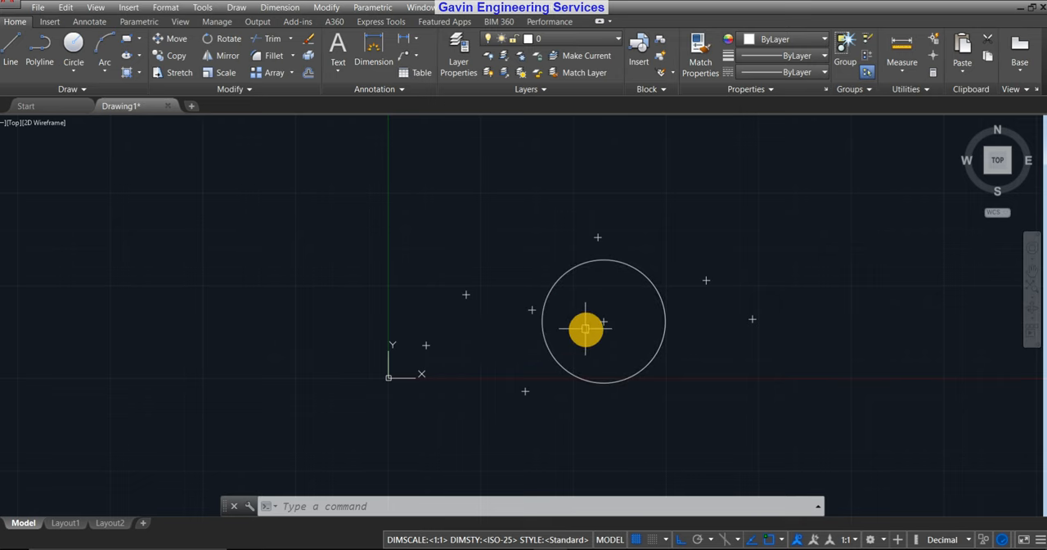
{"action": "scroll", "coordinate": [595, 347], "scroll_direction": "down", "scroll_amount": 2}
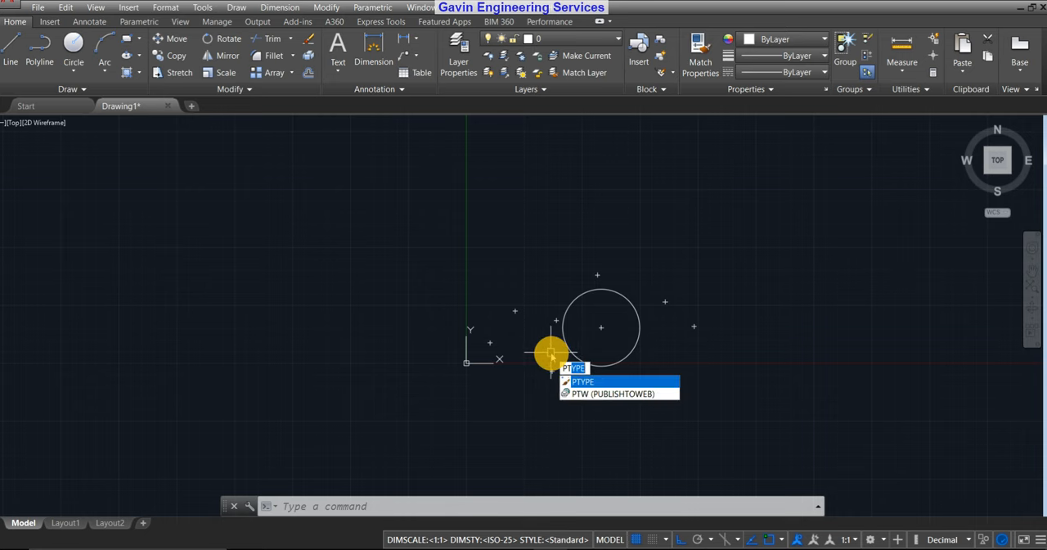
Review the point size and absolute units option with the PTYPE command and accept the settings.
{"action": "key", "text": "Return"}
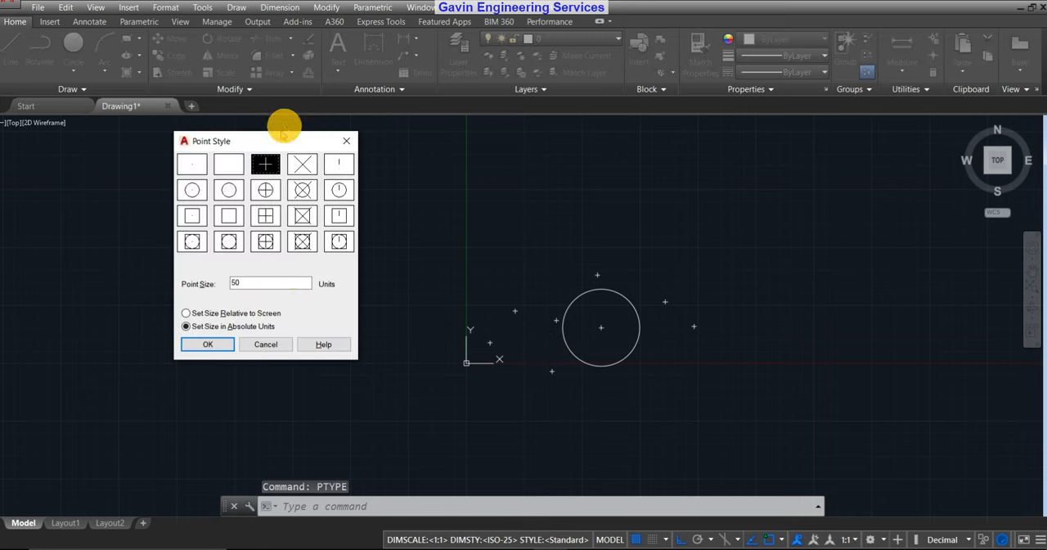
{"action": "left_click_drag", "start_coordinate": [258, 142], "coordinate": [308, 129]}
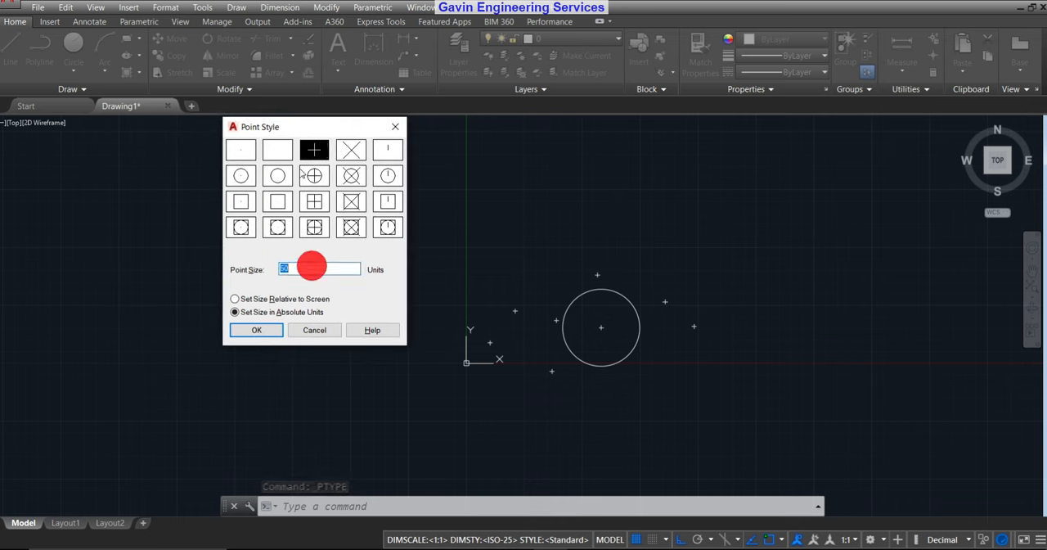
{"action": "left_click_drag", "start_coordinate": [291, 121], "coordinate": [303, 145]}
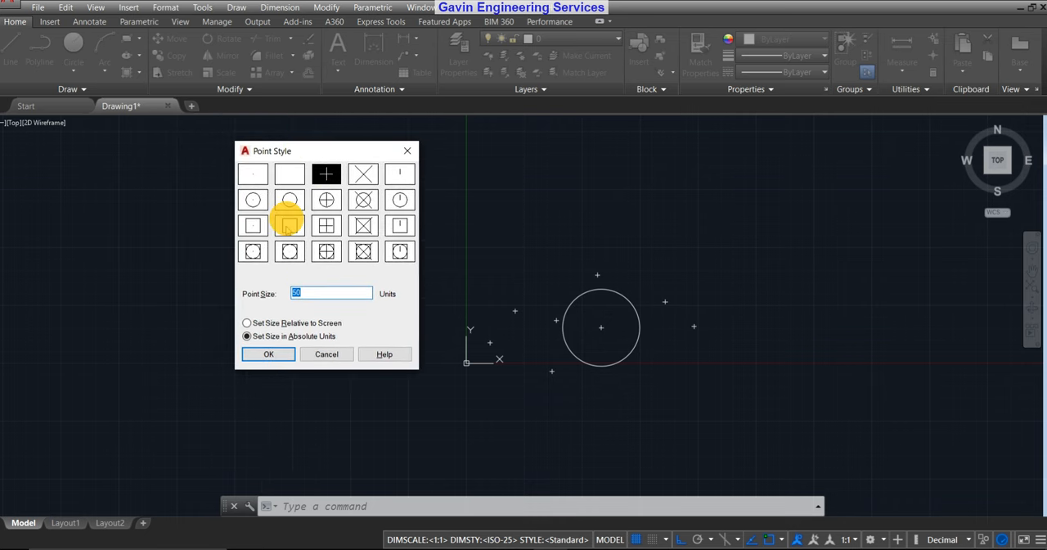
{"action": "left_click", "coordinate": [271, 355]}
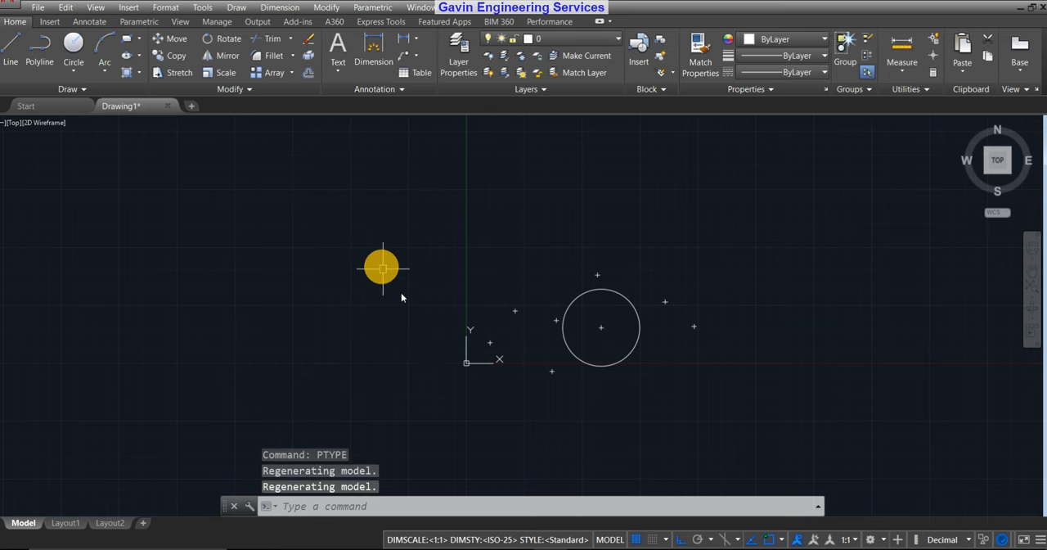
Place two single points with the PO command, side by side in the open area above and to the right of the circle.
{"action": "scroll", "coordinate": [720, 372], "scroll_direction": "down", "scroll_amount": 2}
{"action": "middle_click_drag", "start_coordinate": [717, 409], "coordinate": [657, 380]}
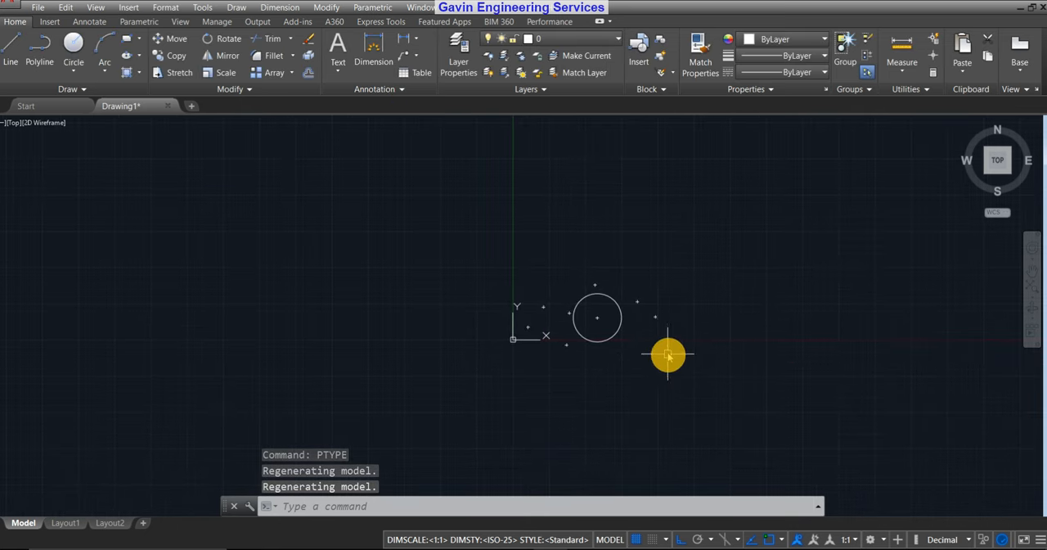
{"action": "scroll", "coordinate": [654, 311], "scroll_direction": "up", "scroll_amount": 3}
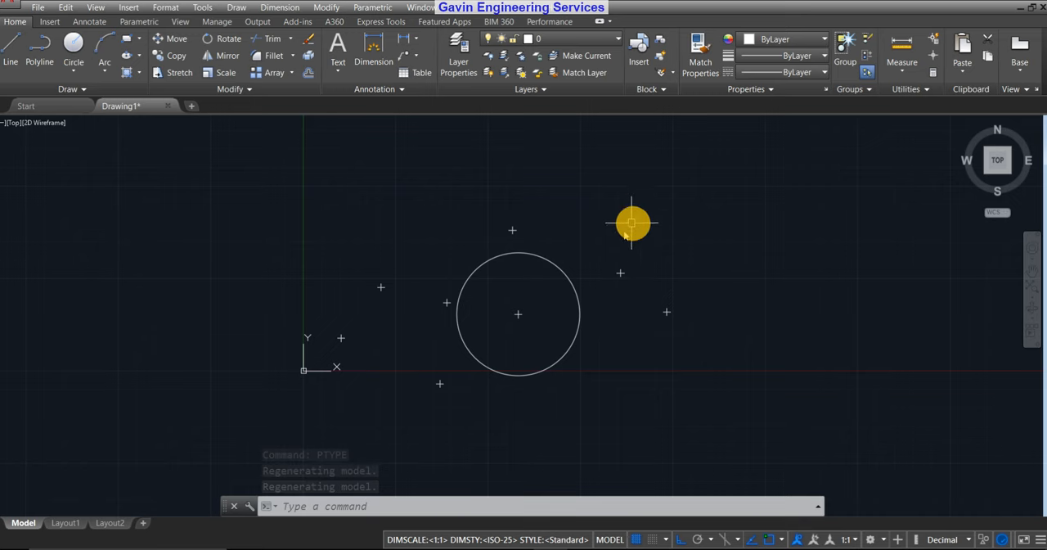
{"action": "middle_click_drag", "start_coordinate": [632, 223], "coordinate": [599, 223]}
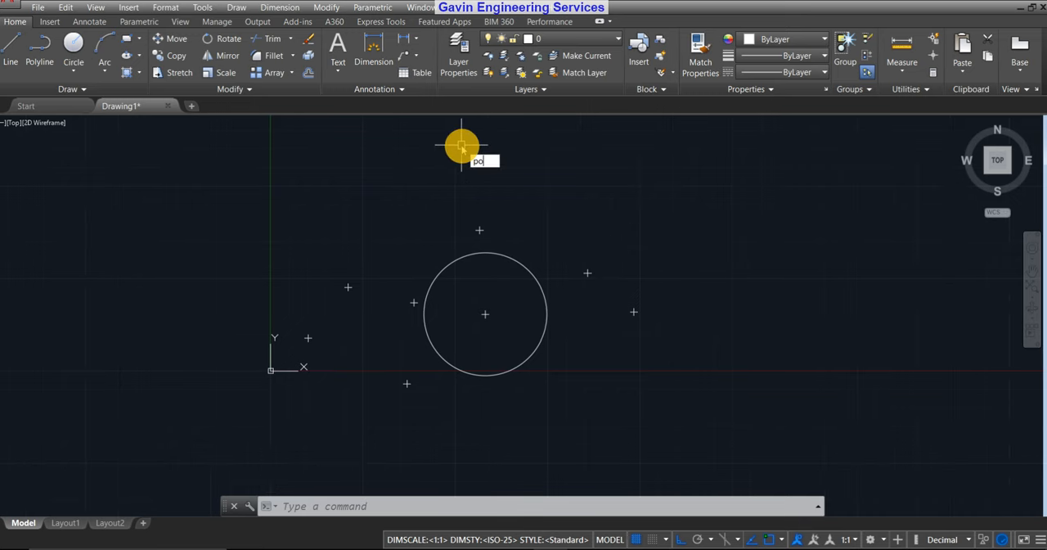
{"action": "key", "text": "Return"}
{"action": "middle_click_drag", "start_coordinate": [653, 311], "coordinate": [515, 326]}
{"action": "left_click", "coordinate": [516, 207]}
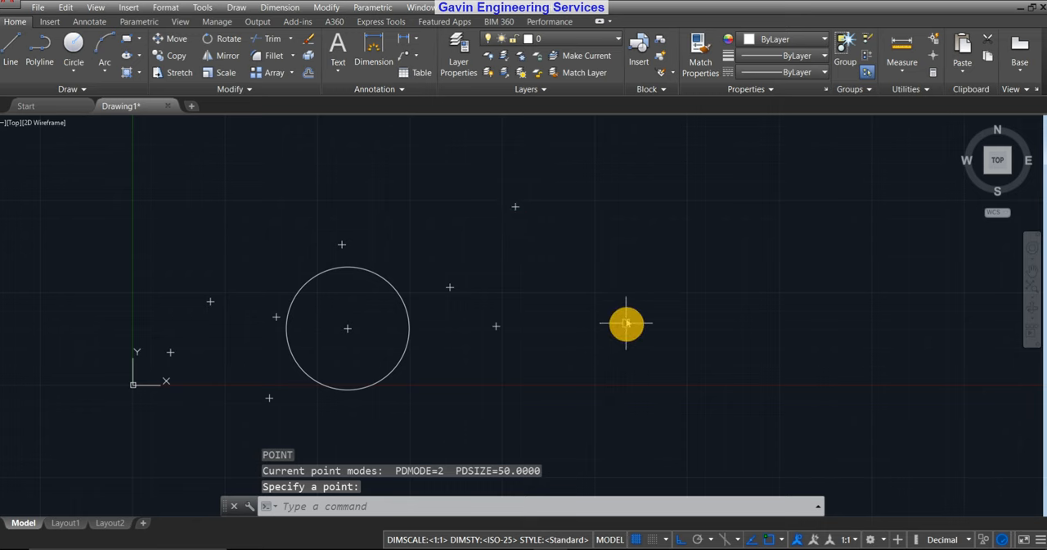
{"action": "middle_click_drag", "start_coordinate": [657, 230], "coordinate": [585, 241]}
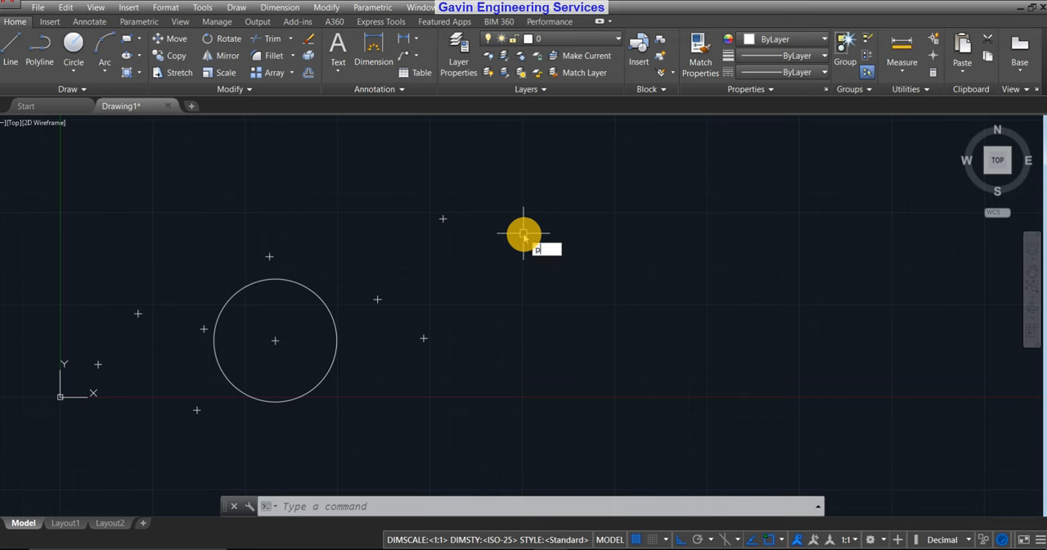
{"action": "key", "text": "Return"}
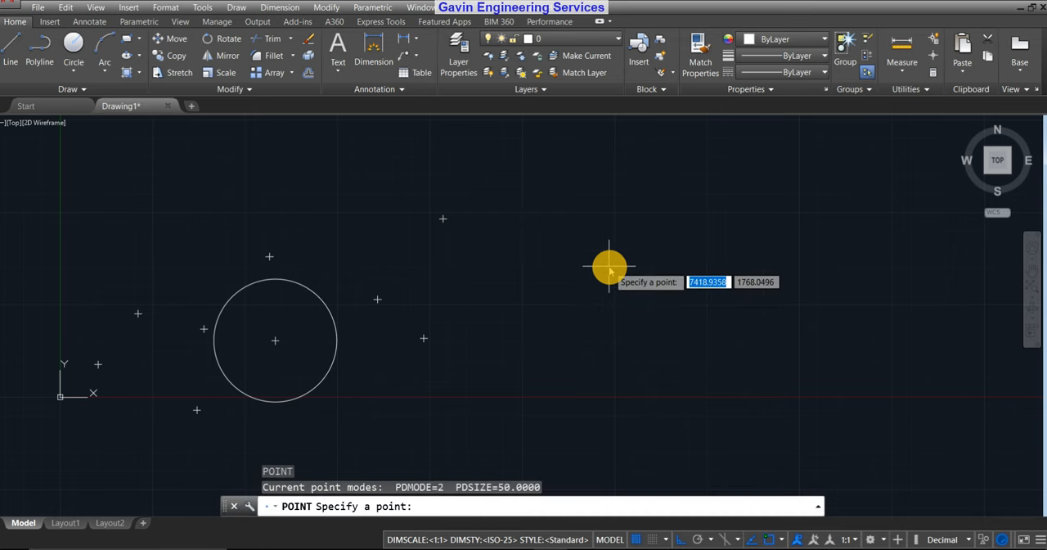
{"action": "left_click", "coordinate": [508, 227]}
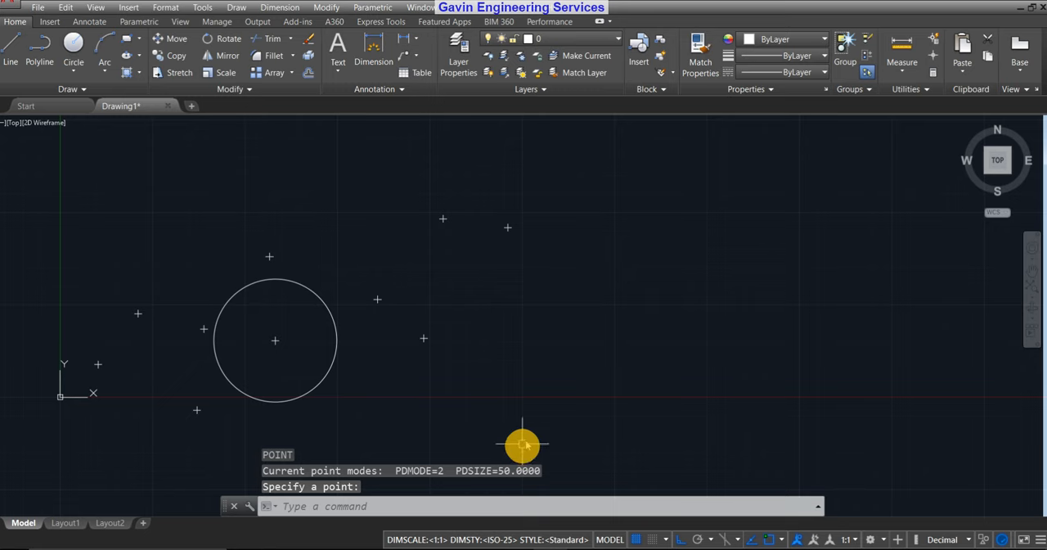
{"action": "key", "text": "Escape"}
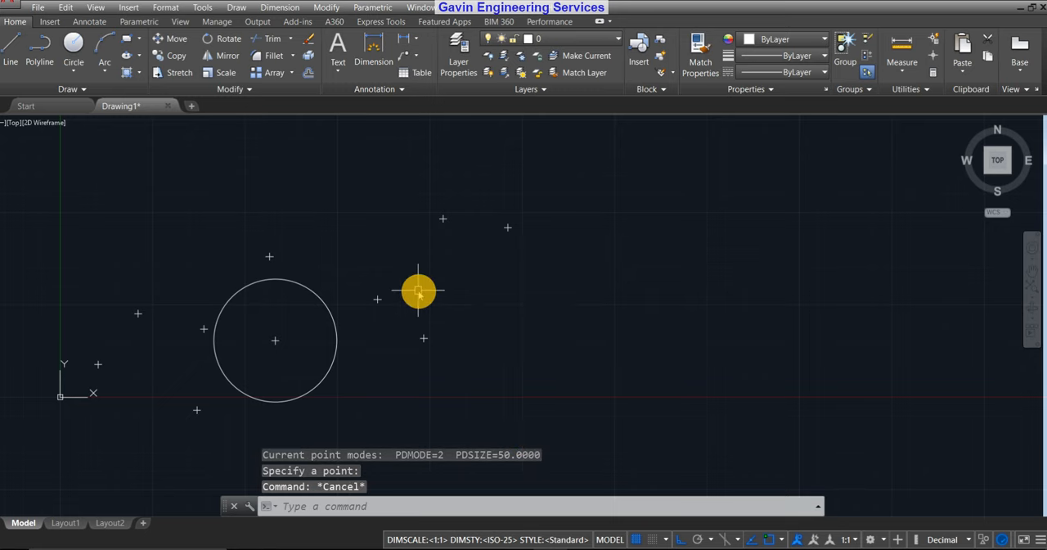
{"action": "middle_click_drag", "start_coordinate": [419, 285], "coordinate": [555, 269]}
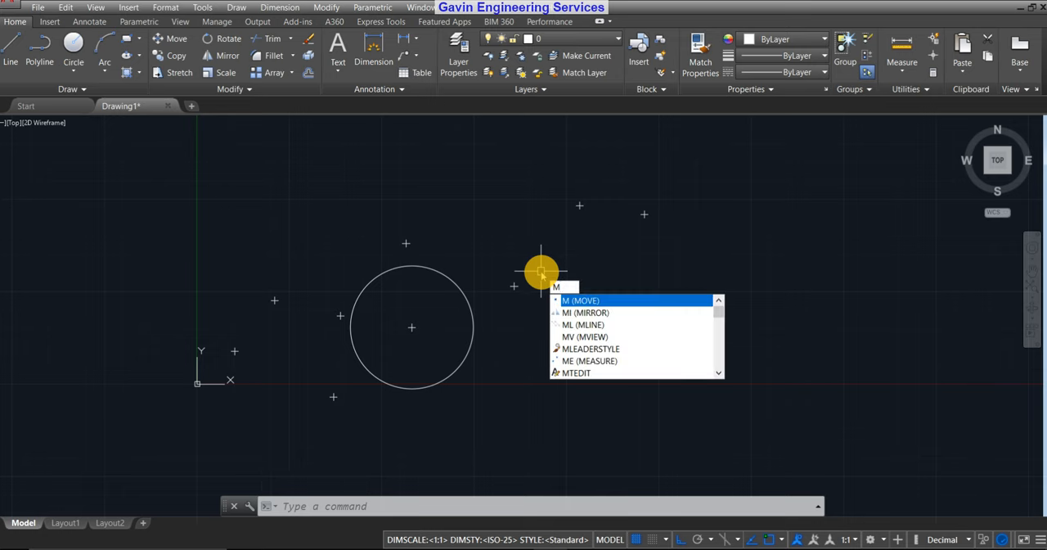
{"action": "key", "text": "Escape"}
{"action": "key", "text": "Escape"}
{"action": "type", "text": "m"}
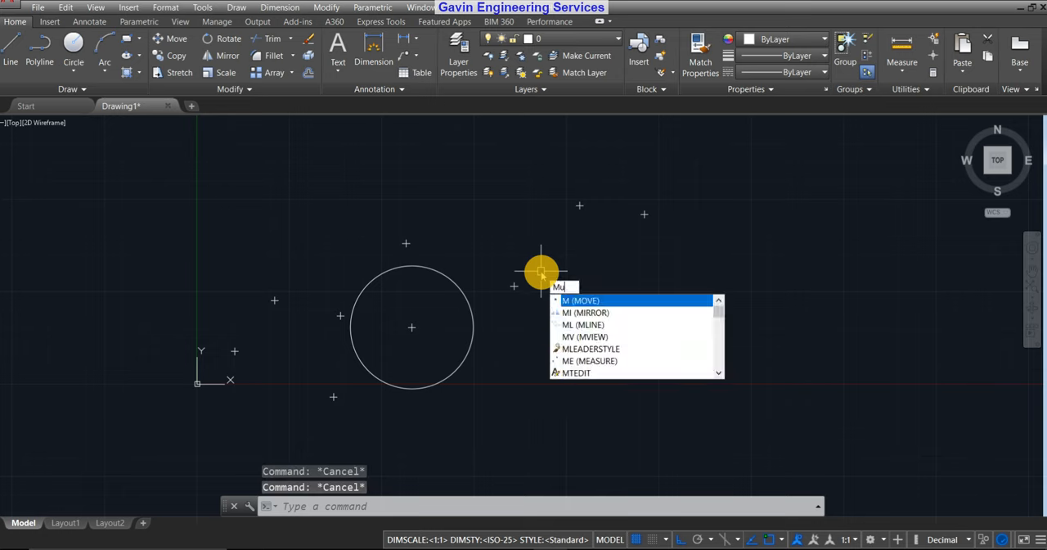
{"action": "type", "text": "ul"}
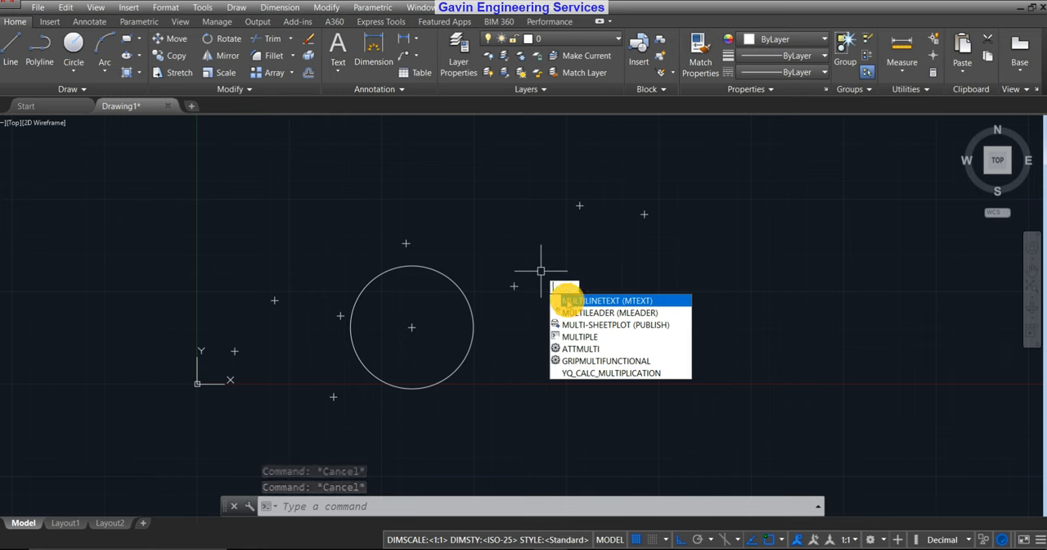
{"action": "left_click", "coordinate": [570, 300]}
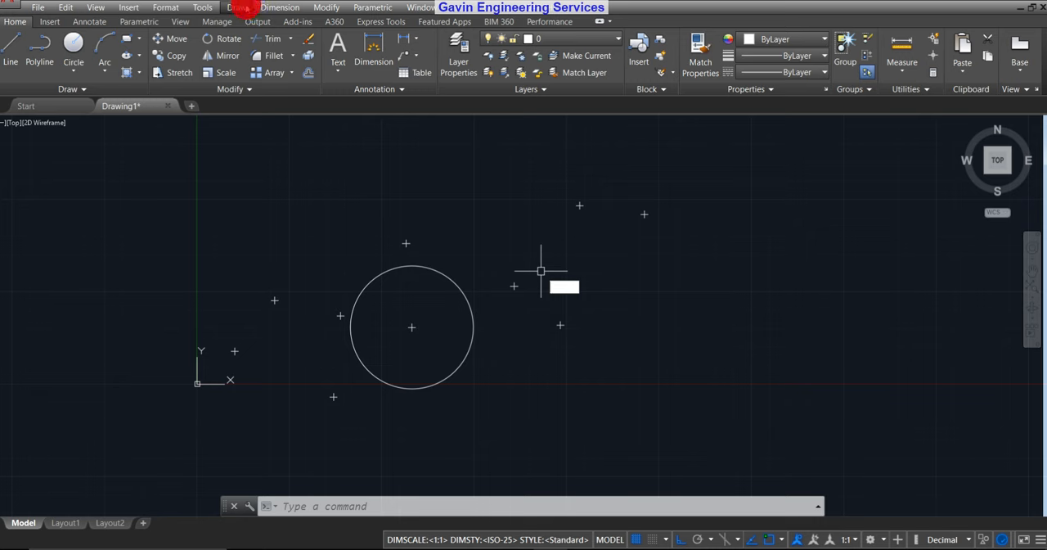
Place five points in one Multiple Point command, spread across the open area to the right of the circle, and end the command.
{"action": "left_click", "coordinate": [240, 7]}
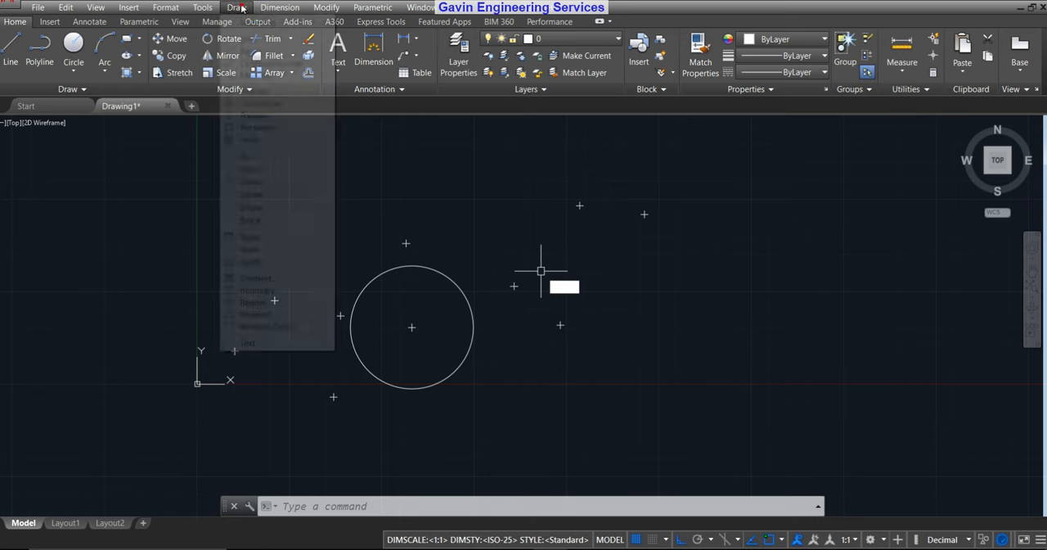
{"action": "left_click", "coordinate": [281, 249]}
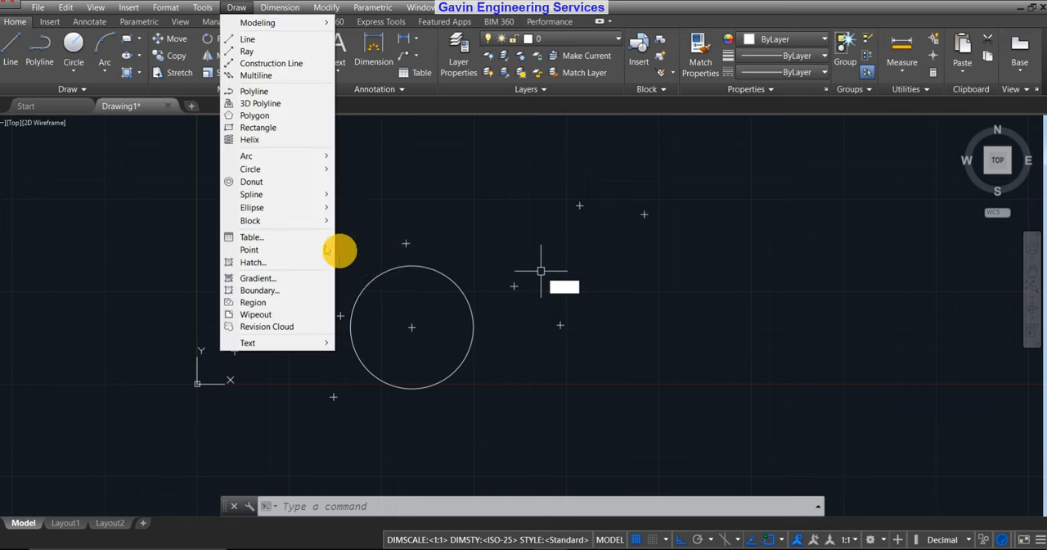
{"action": "left_click", "coordinate": [301, 250]}
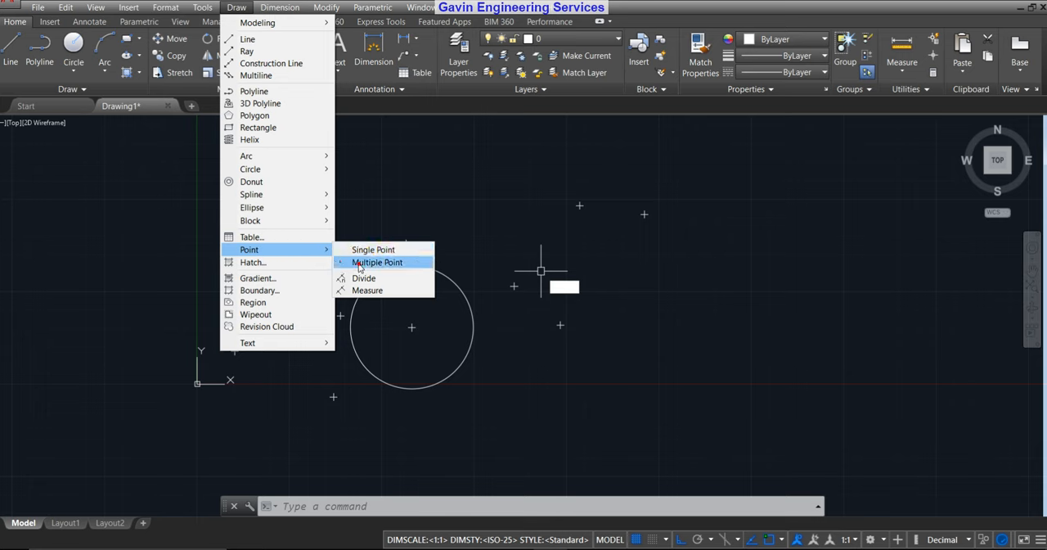
{"action": "left_click", "coordinate": [360, 263]}
{"action": "left_click", "coordinate": [654, 280]}
{"action": "left_click", "coordinate": [730, 227]}
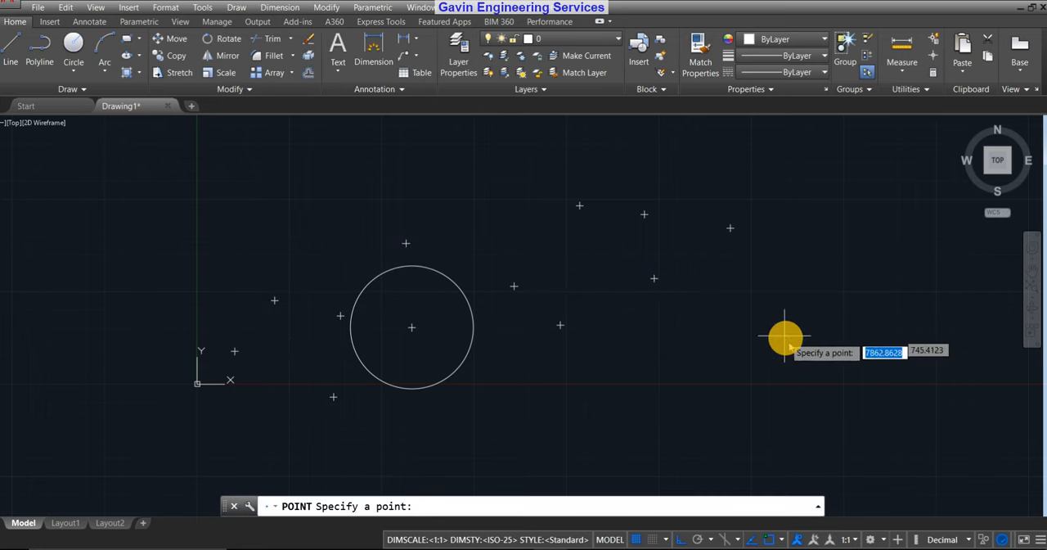
{"action": "left_click", "coordinate": [788, 340]}
{"action": "left_click", "coordinate": [857, 222]}
{"action": "left_click", "coordinate": [670, 356]}
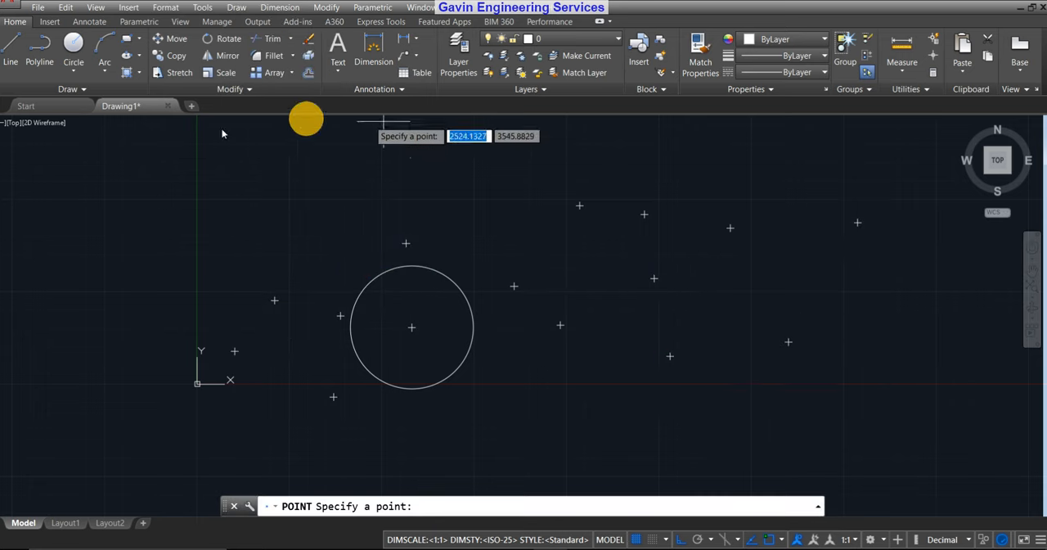
{"action": "key", "text": "Escape"}
Start the Multiple Point command and place six points scattered among the existing points on the circle's right side.
{"action": "left_click", "coordinate": [80, 90]}
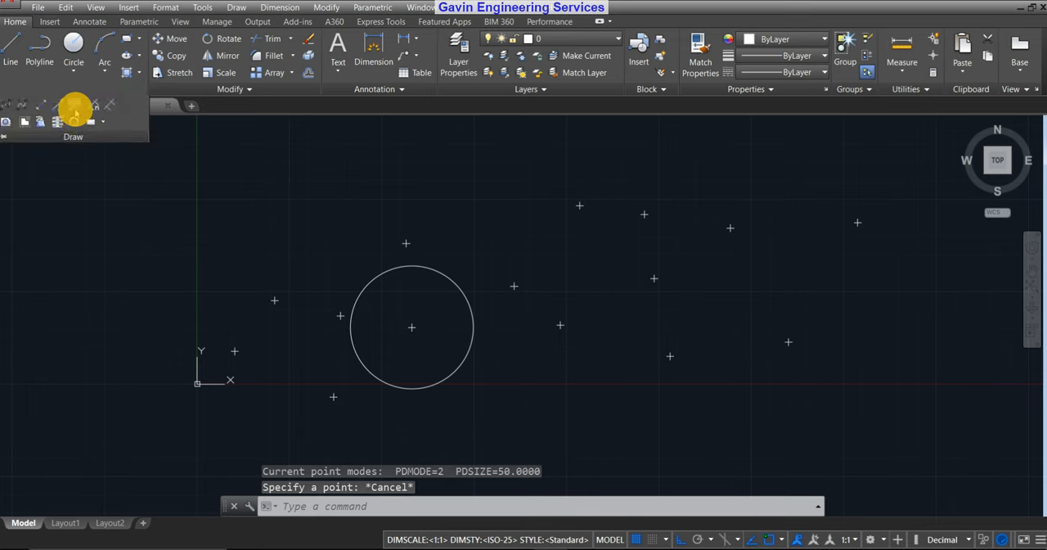
{"action": "left_click", "coordinate": [74, 105]}
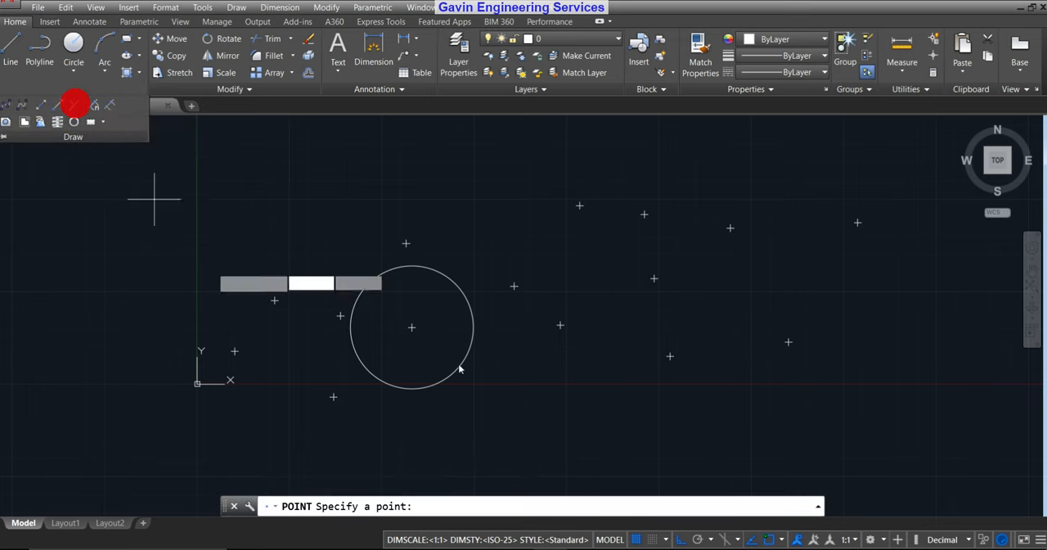
{"action": "left_click", "coordinate": [556, 279]}
{"action": "left_click", "coordinate": [632, 213]}
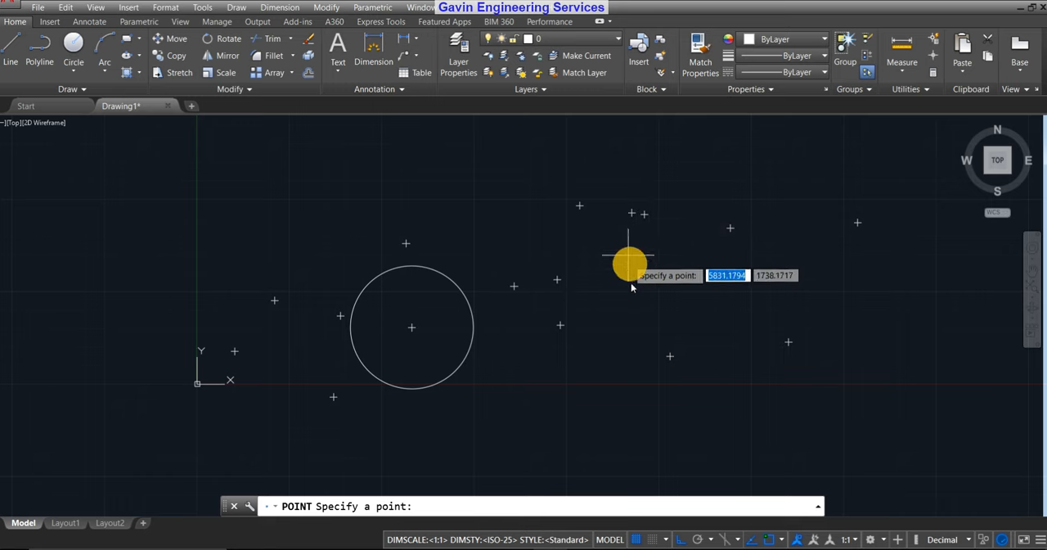
{"action": "left_click", "coordinate": [638, 307]}
{"action": "left_click", "coordinate": [702, 240]}
{"action": "left_click", "coordinate": [711, 328]}
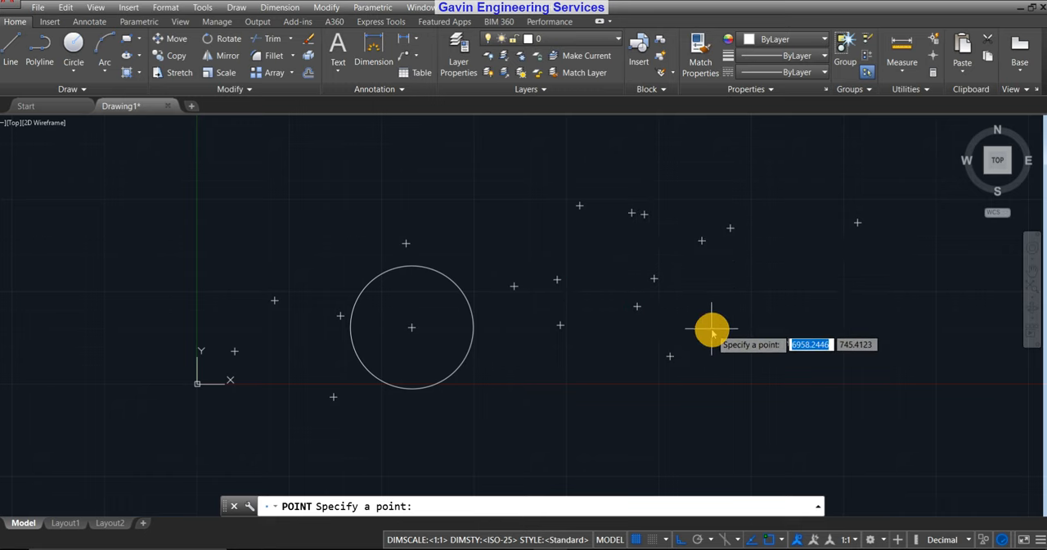
{"action": "left_click", "coordinate": [777, 241]}
Place five more points with the running Multiple Point command, around and beyond the far right end of the existing points.
{"action": "middle_click_drag", "start_coordinate": [856, 327], "coordinate": [367, 324]}
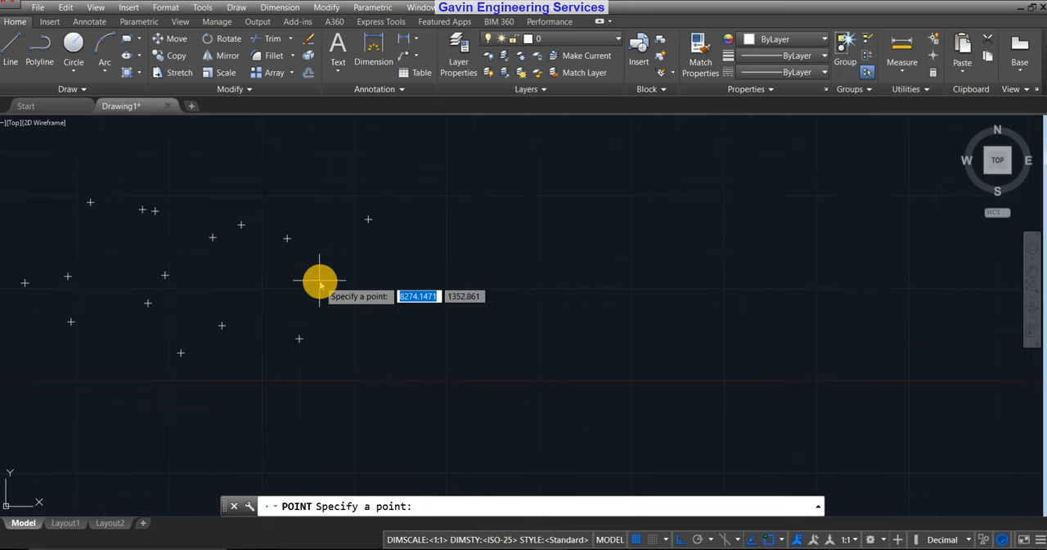
{"action": "left_click", "coordinate": [320, 281]}
{"action": "left_click", "coordinate": [447, 246]}
{"action": "left_click", "coordinate": [431, 366]}
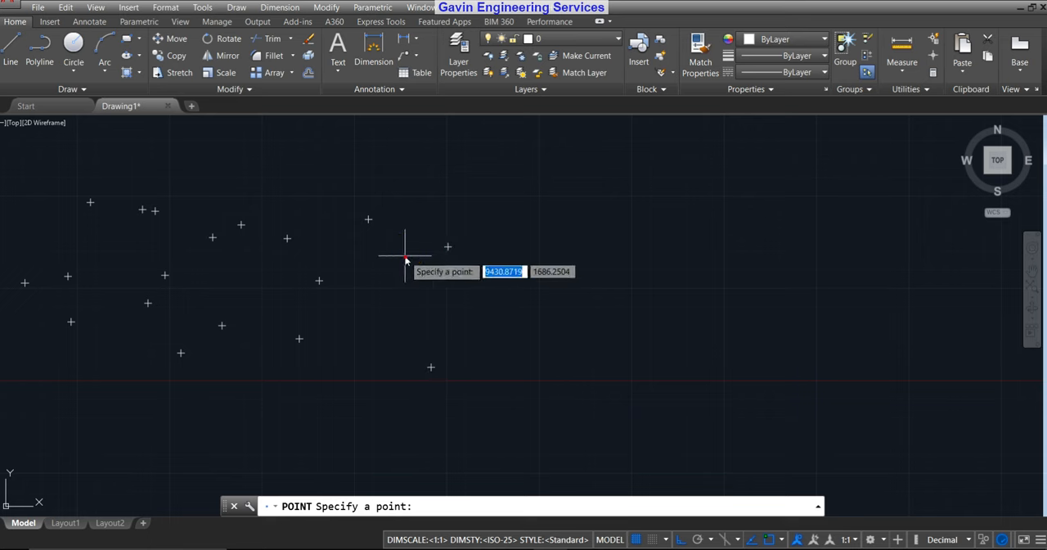
{"action": "left_click", "coordinate": [405, 256]}
{"action": "left_click", "coordinate": [357, 432]}
Place four more points below and to the right of the circle, and end the Multiple Point command.
{"action": "middle_click_drag", "start_coordinate": [453, 306], "coordinate": [761, 252]}
{"action": "scroll", "coordinate": [763, 252], "scroll_direction": "down", "scroll_amount": 4}
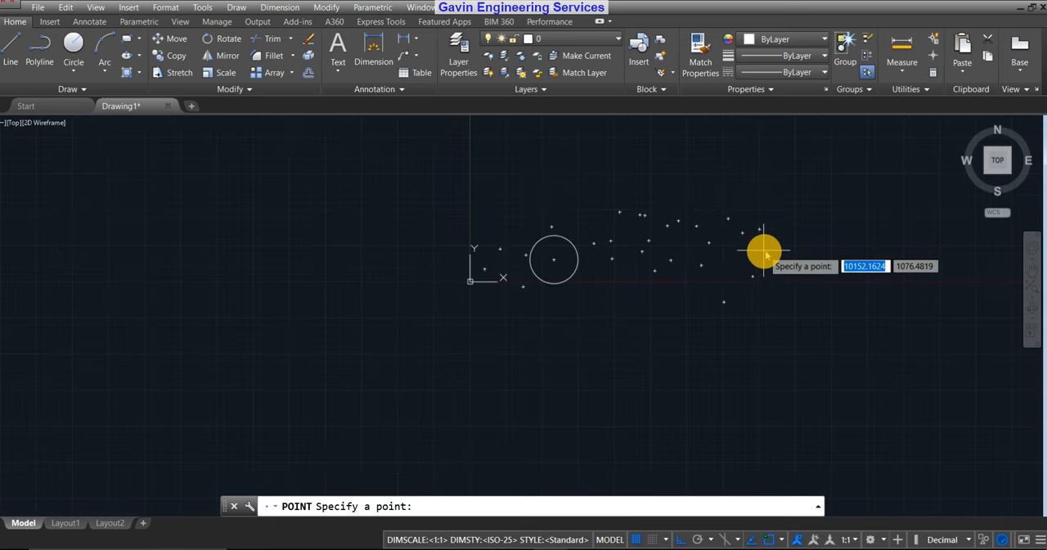
{"action": "middle_click_drag", "start_coordinate": [584, 311], "coordinate": [588, 357]}
{"action": "left_click", "coordinate": [594, 320]}
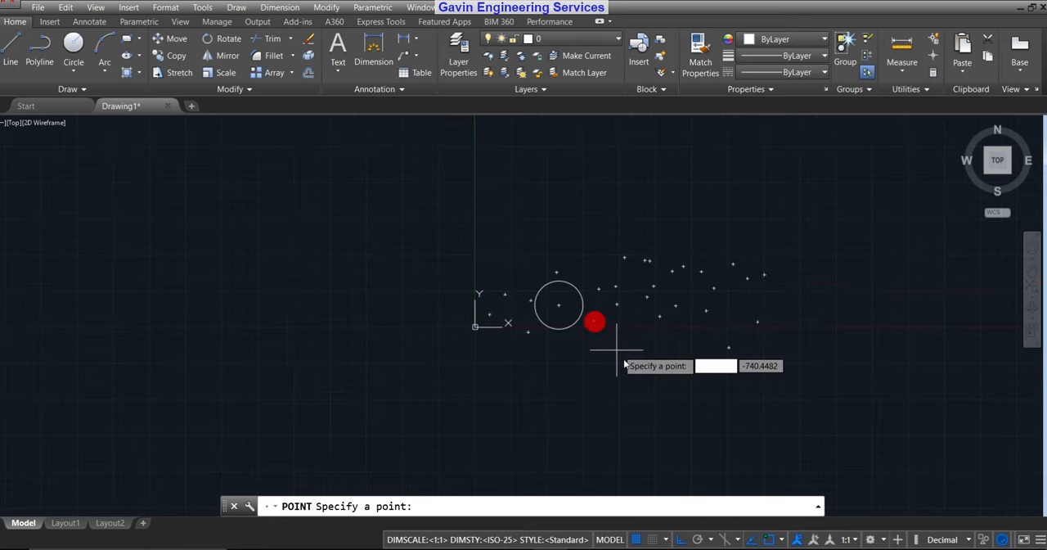
{"action": "left_click", "coordinate": [625, 360]}
{"action": "left_click", "coordinate": [680, 317]}
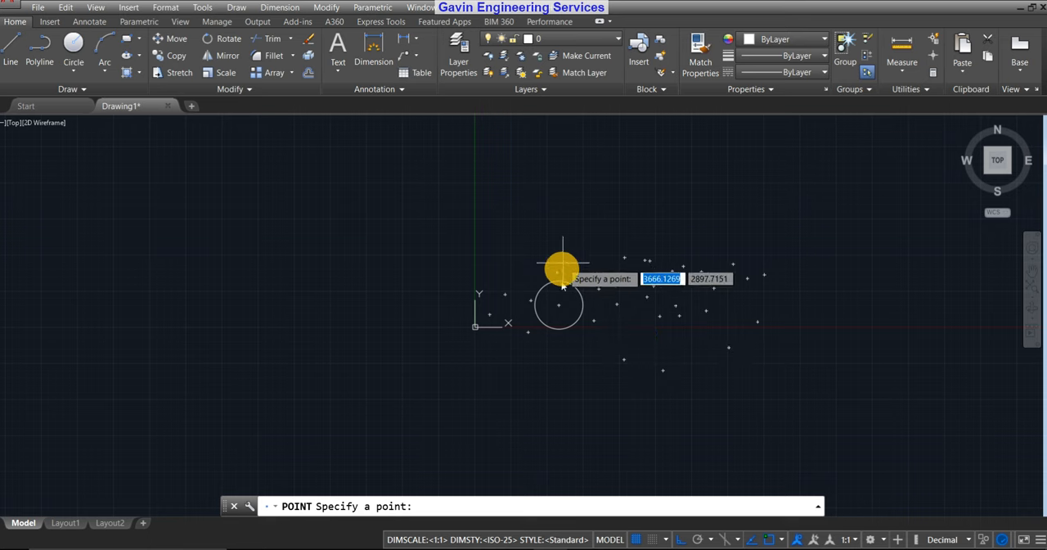
{"action": "scroll", "coordinate": [572, 293], "scroll_direction": "up", "scroll_amount": 8}
{"action": "scroll", "coordinate": [709, 235], "scroll_direction": "down", "scroll_amount": 4}
{"action": "middle_click_drag", "start_coordinate": [748, 355], "coordinate": [608, 353]}
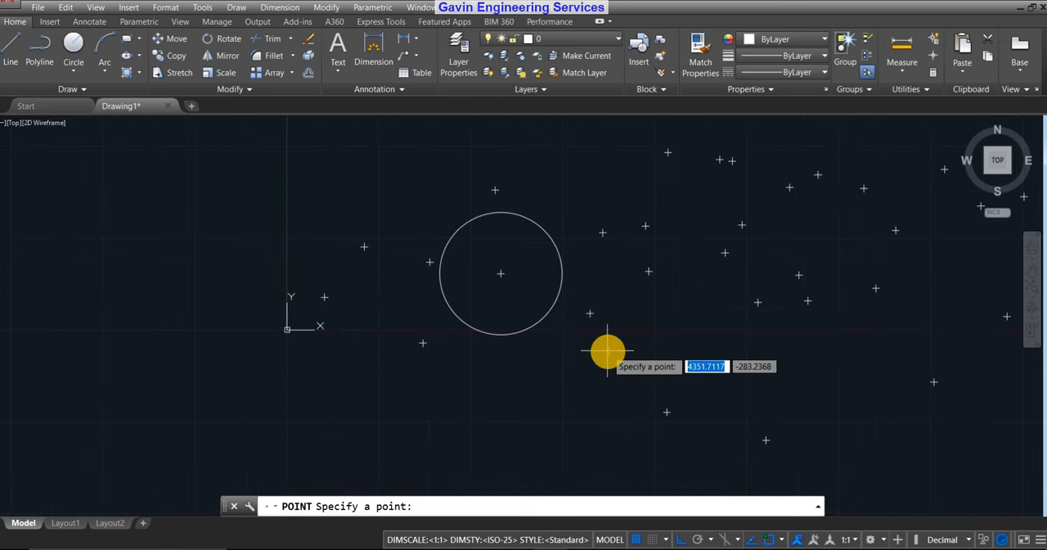
{"action": "key", "text": "Escape"}
Select all points in the drawing with Select Similar from one of the points, and erase them, leaving the circle.
{"action": "middle_click_drag", "start_coordinate": [827, 302], "coordinate": [662, 310]}
{"action": "scroll", "coordinate": [631, 323], "scroll_direction": "down", "scroll_amount": 4}
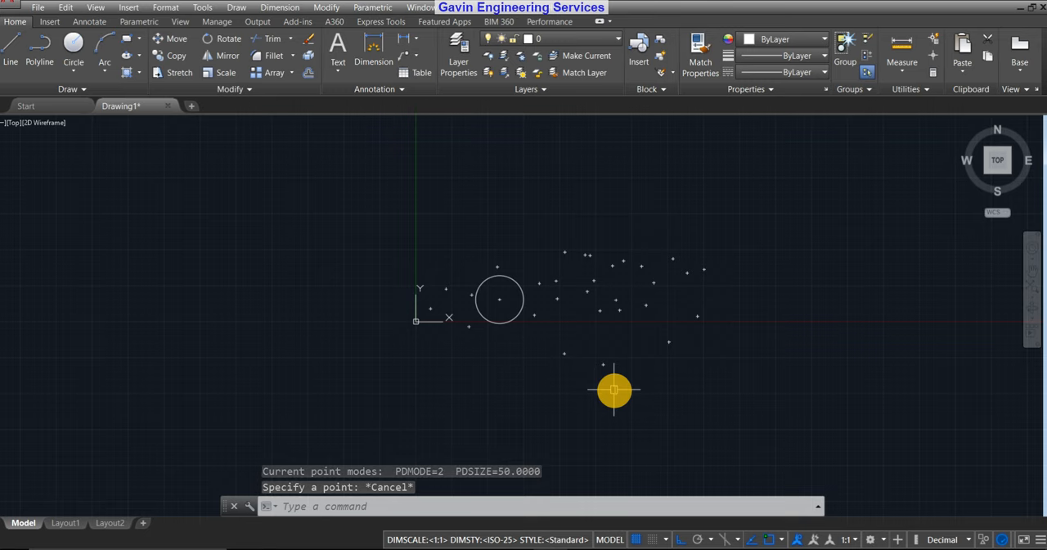
{"action": "scroll", "coordinate": [560, 327], "scroll_direction": "up", "scroll_amount": 2}
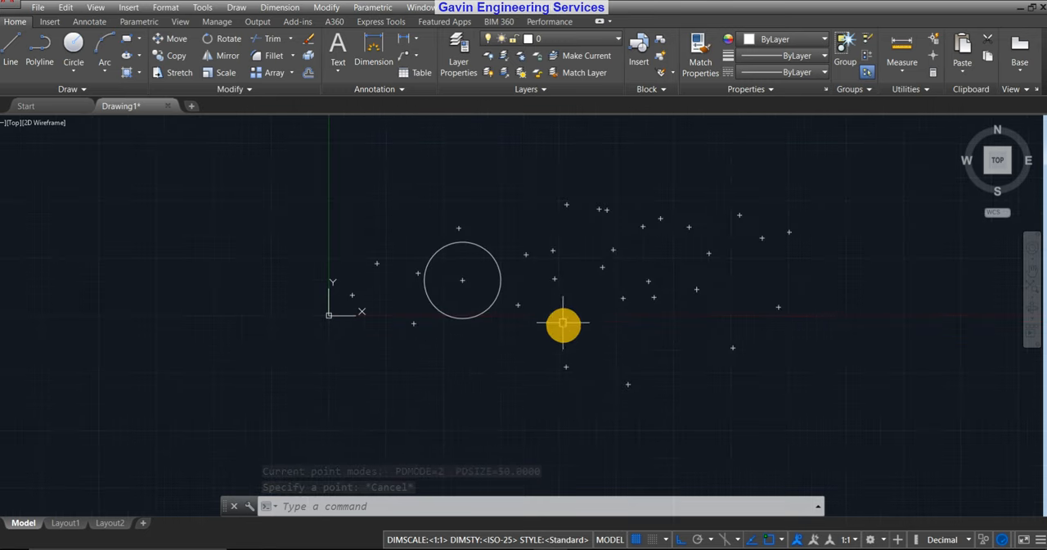
{"action": "scroll", "coordinate": [695, 266], "scroll_direction": "up", "scroll_amount": 2}
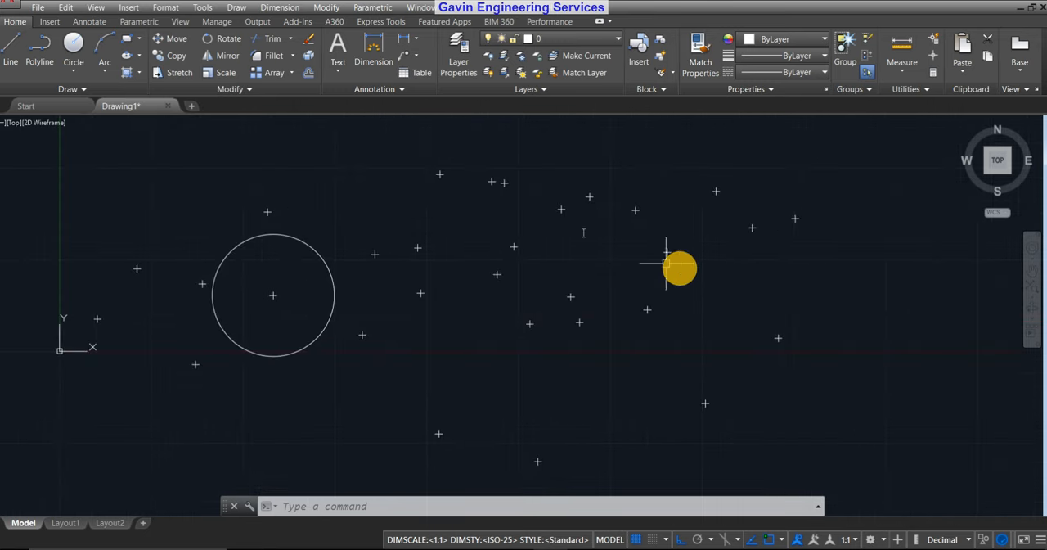
{"action": "scroll", "coordinate": [592, 269], "scroll_direction": "down", "scroll_amount": 2}
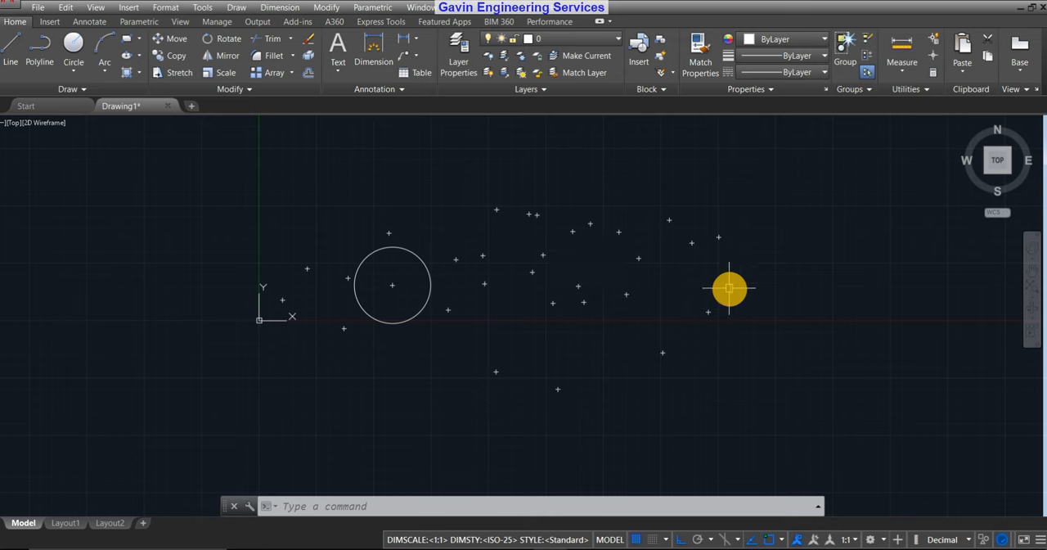
{"action": "right_click", "coordinate": [587, 304]}
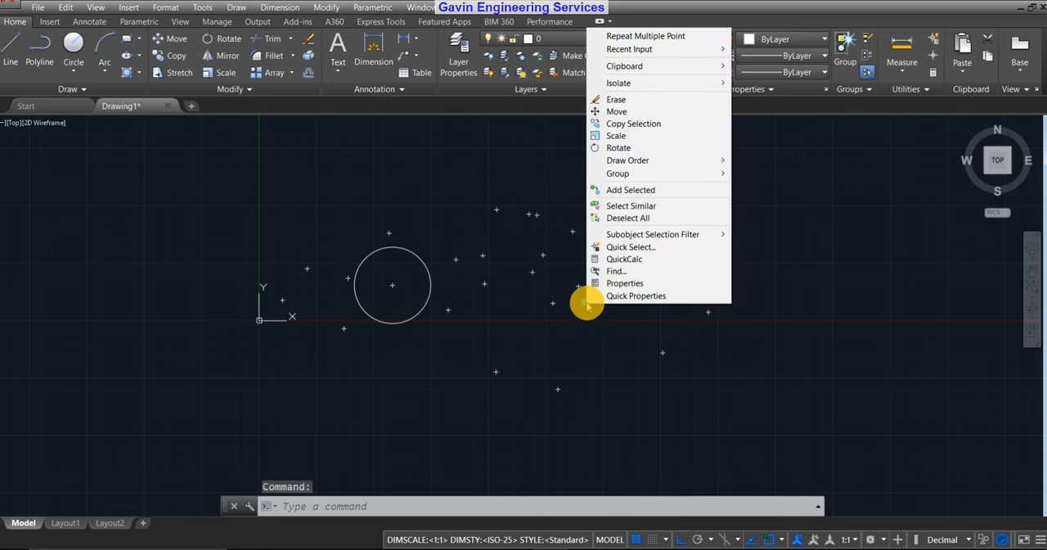
{"action": "left_click", "coordinate": [630, 206]}
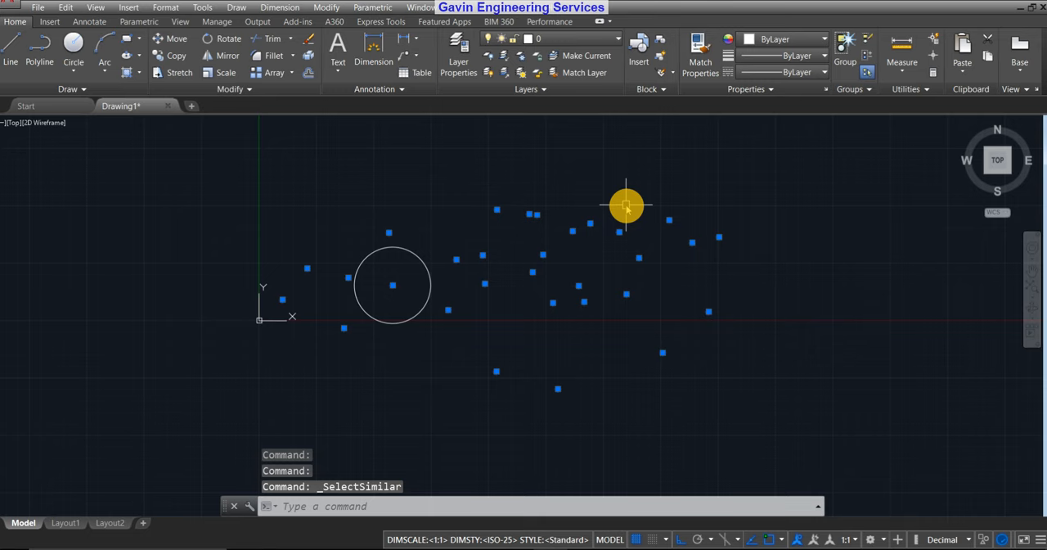
{"action": "key", "text": "Delete"}
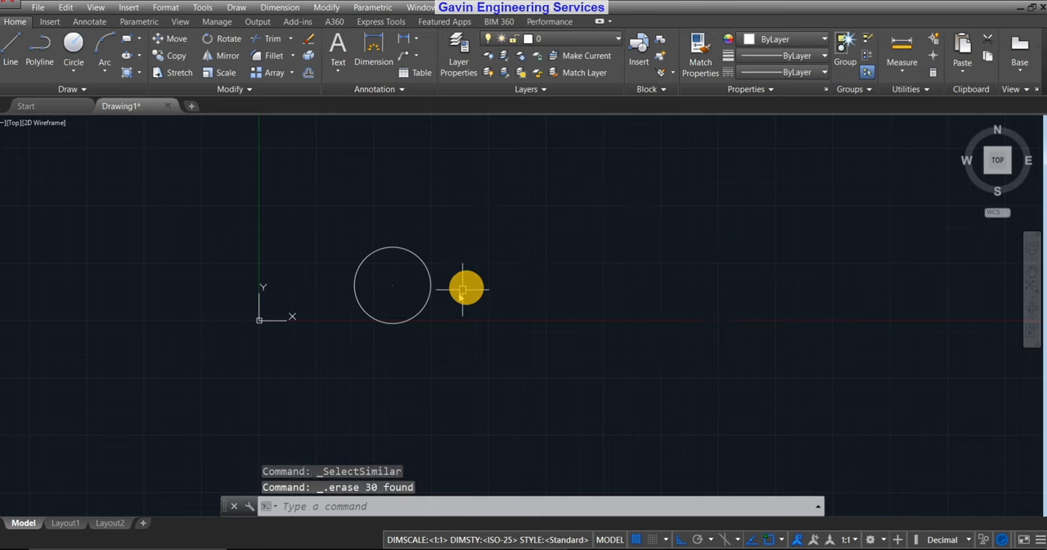
{"action": "scroll", "coordinate": [391, 308], "scroll_direction": "up", "scroll_amount": 5}
{"action": "scroll", "coordinate": [531, 229], "scroll_direction": "down", "scroll_amount": 4}
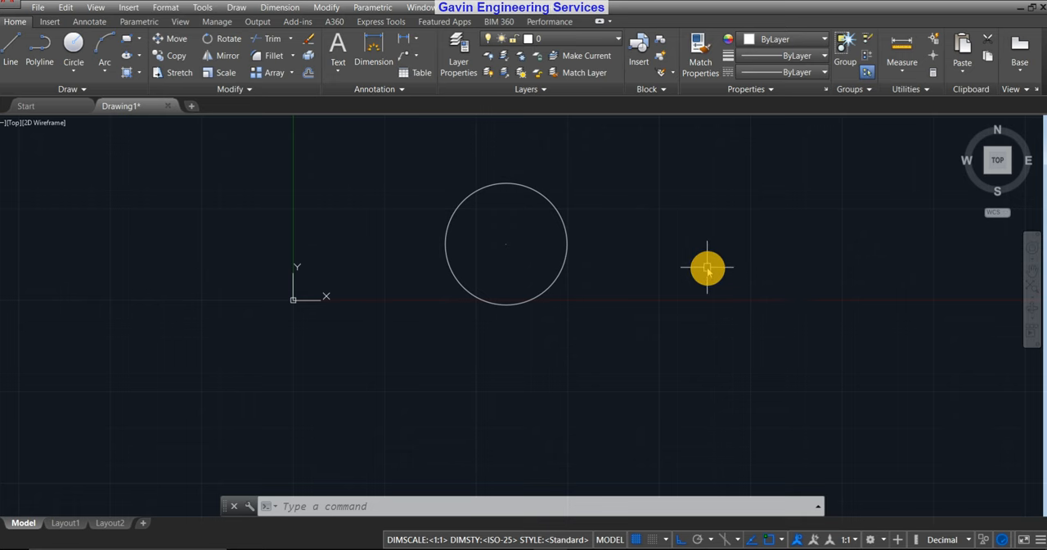
{"action": "middle_click_drag", "start_coordinate": [706, 270], "coordinate": [643, 295]}
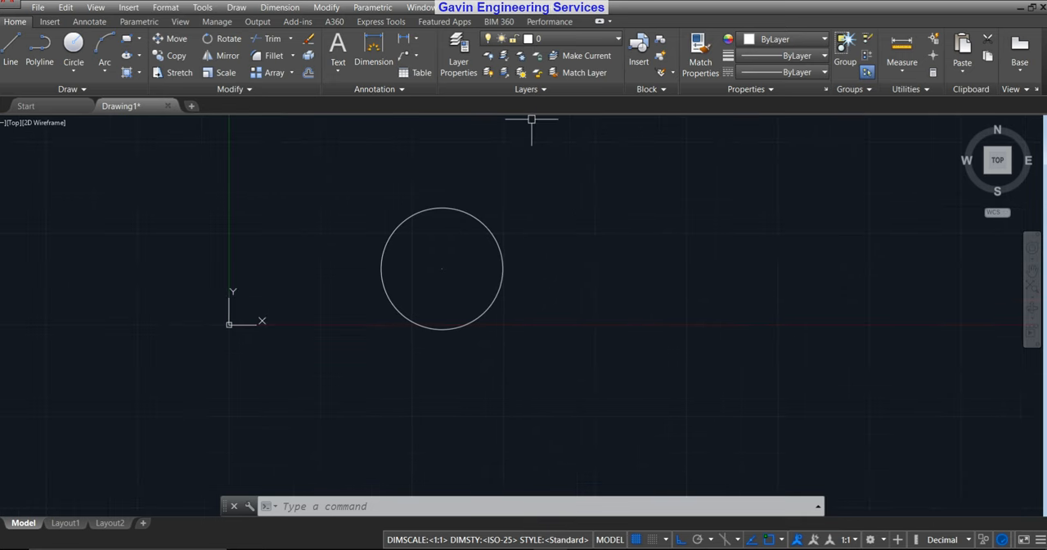